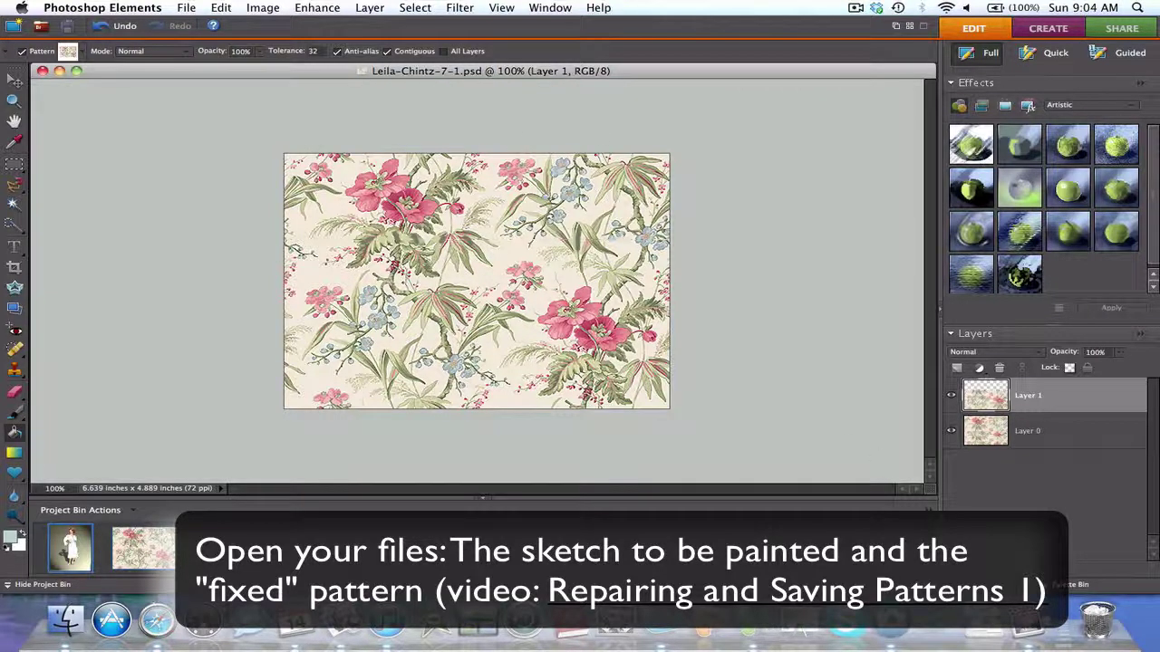
Save the floral chintz image as a pattern under its default name, then minimize its window.
left_click(223, 8)
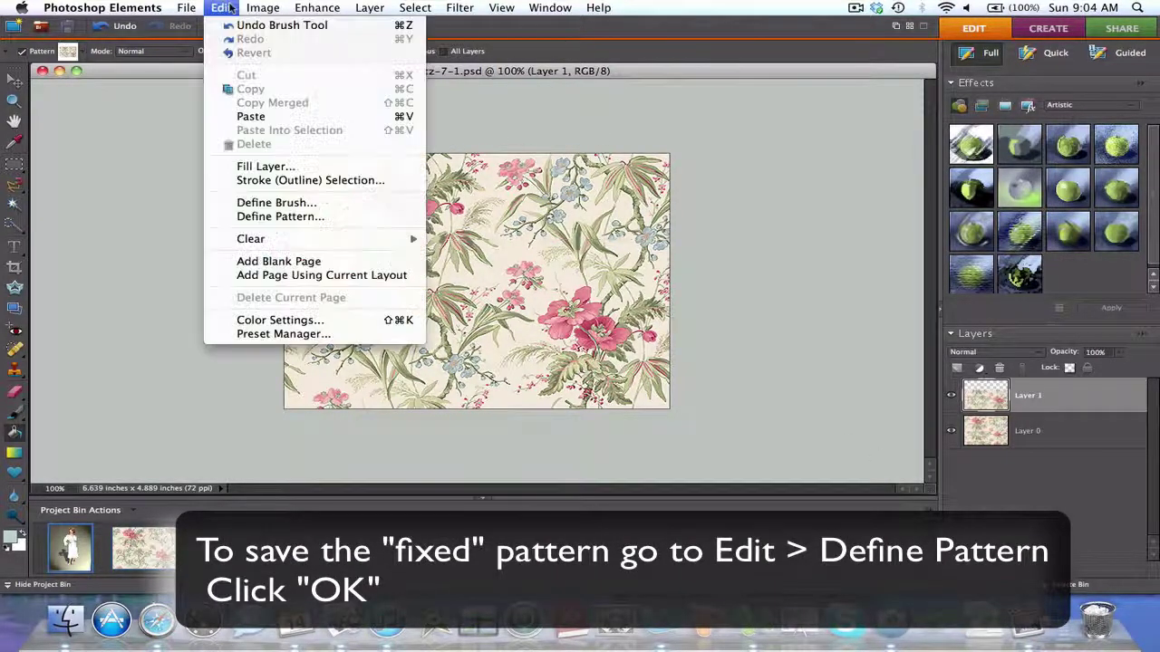
left_click(281, 217)
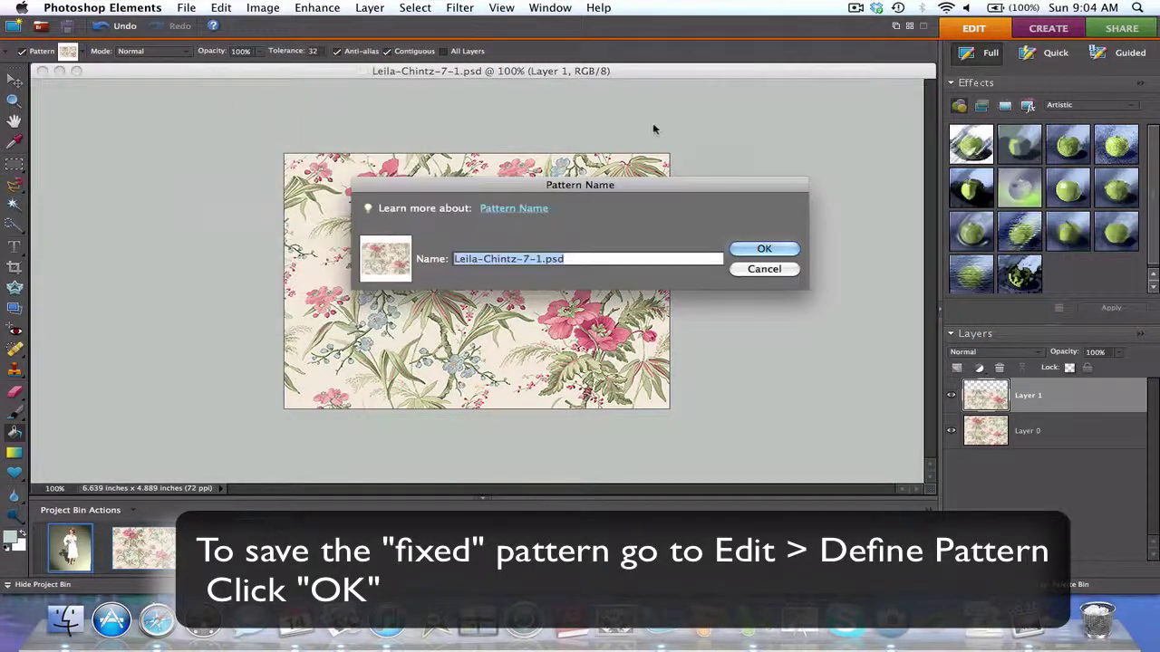
left_click(748, 248)
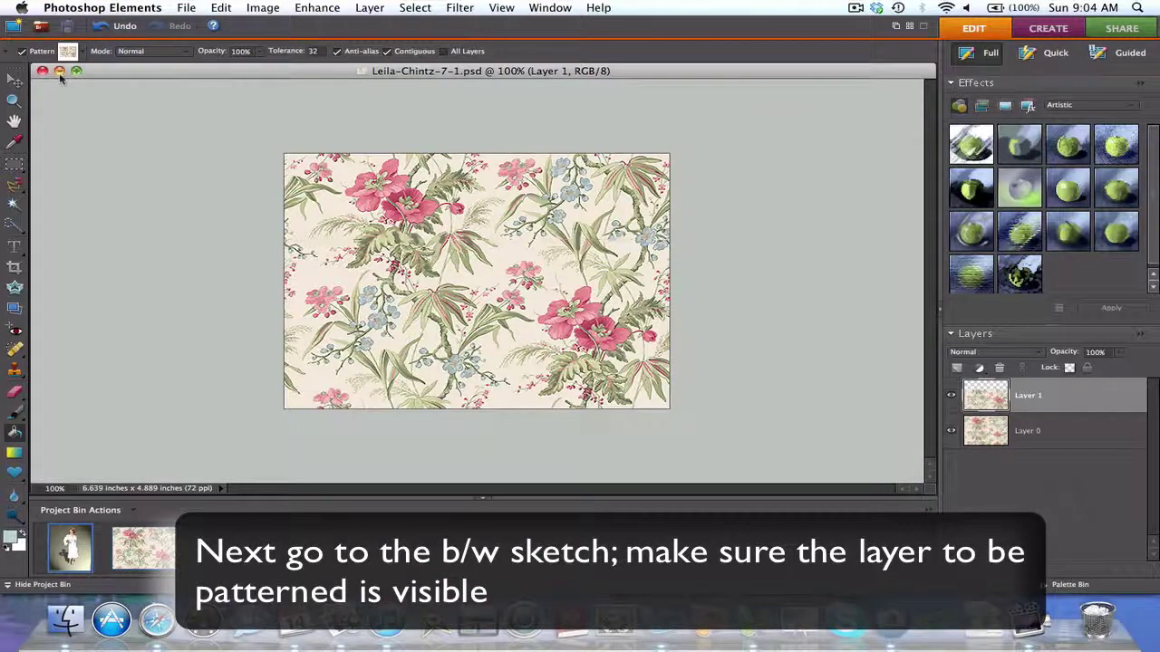
left_click(59, 72)
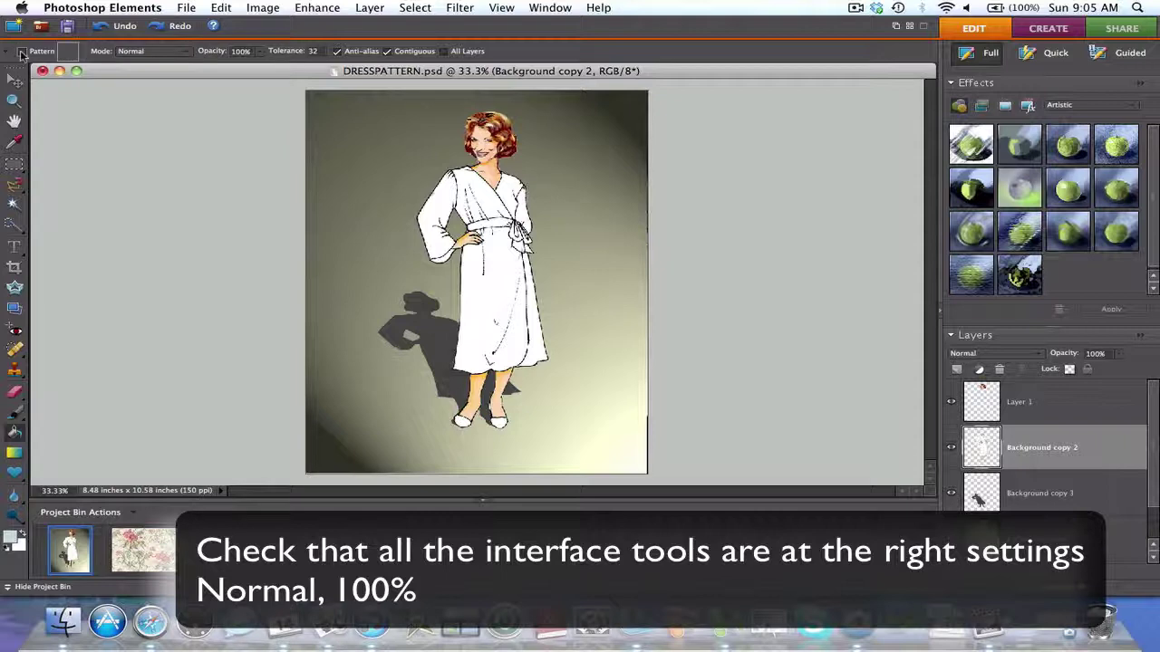
Open the Paint Bucket pattern picker and keep the fill at Normal mode, 100% opacity.
left_click(71, 50)
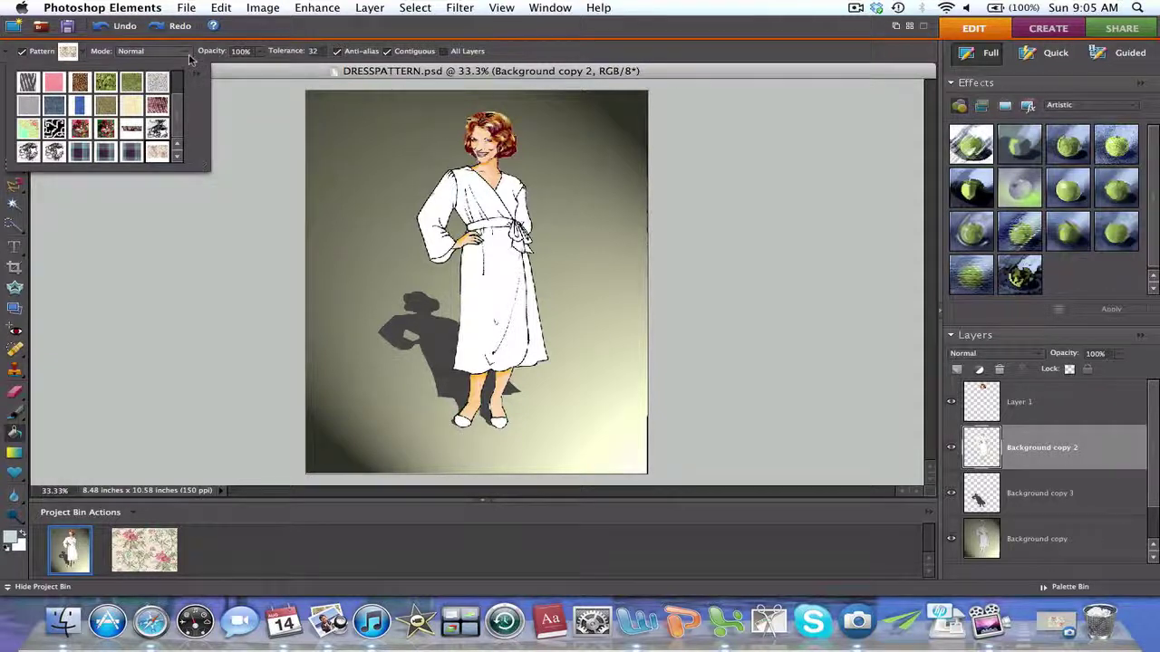
left_click(188, 52)
left_click(190, 55)
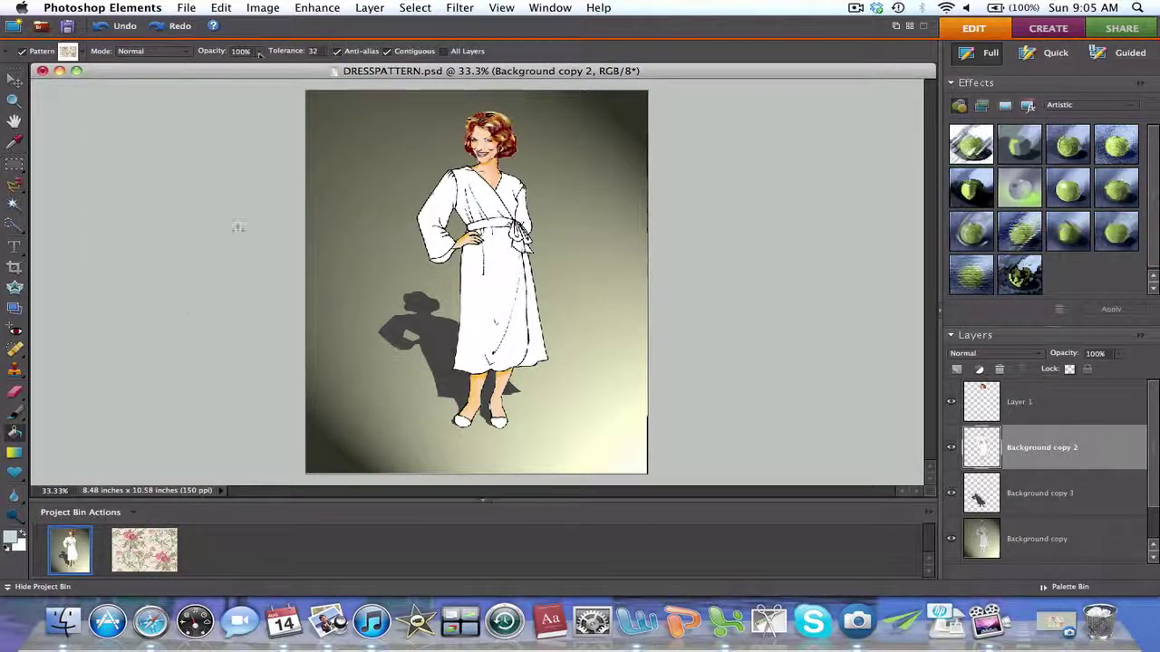
left_click(440, 205)
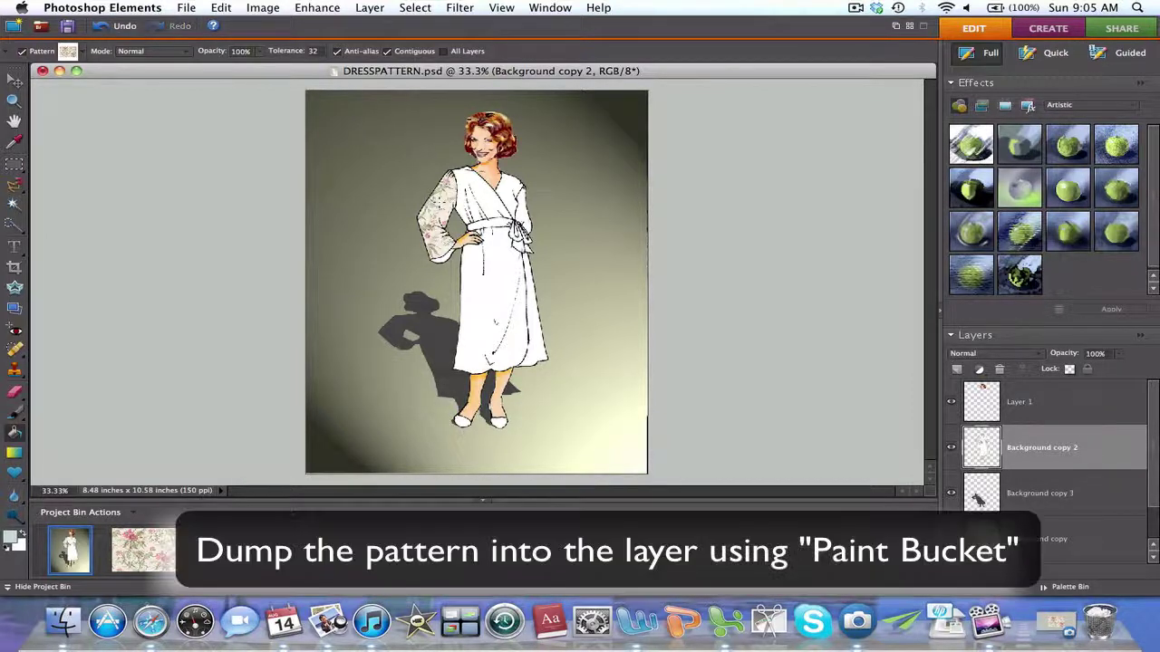
left_click(496, 274)
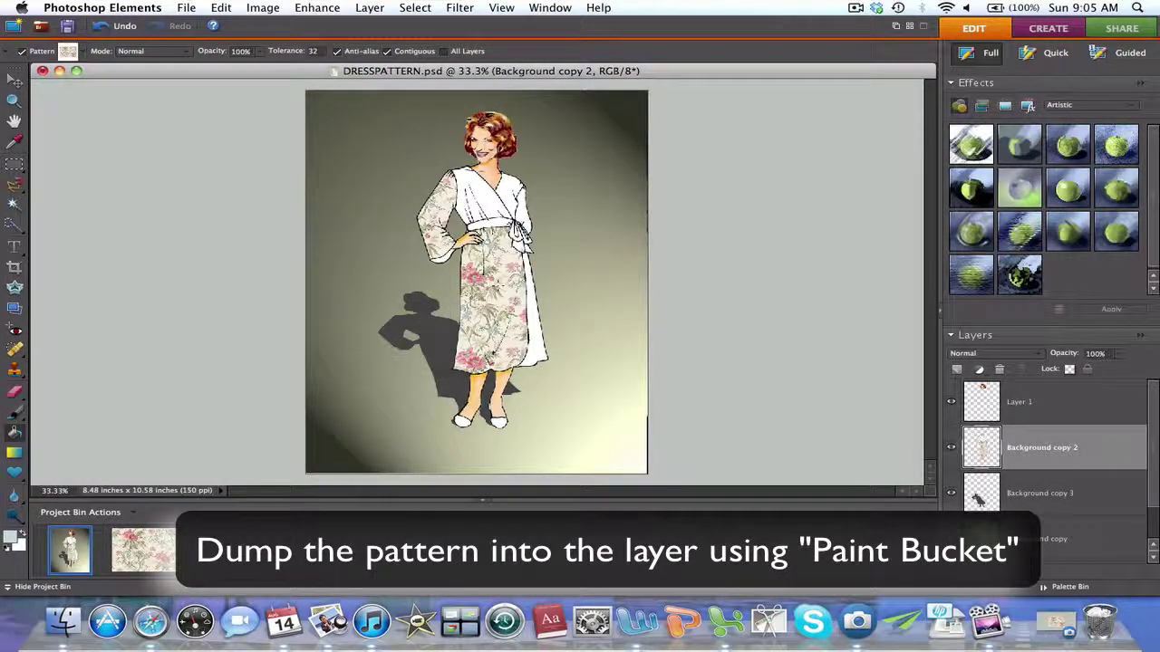
key("super+equal")
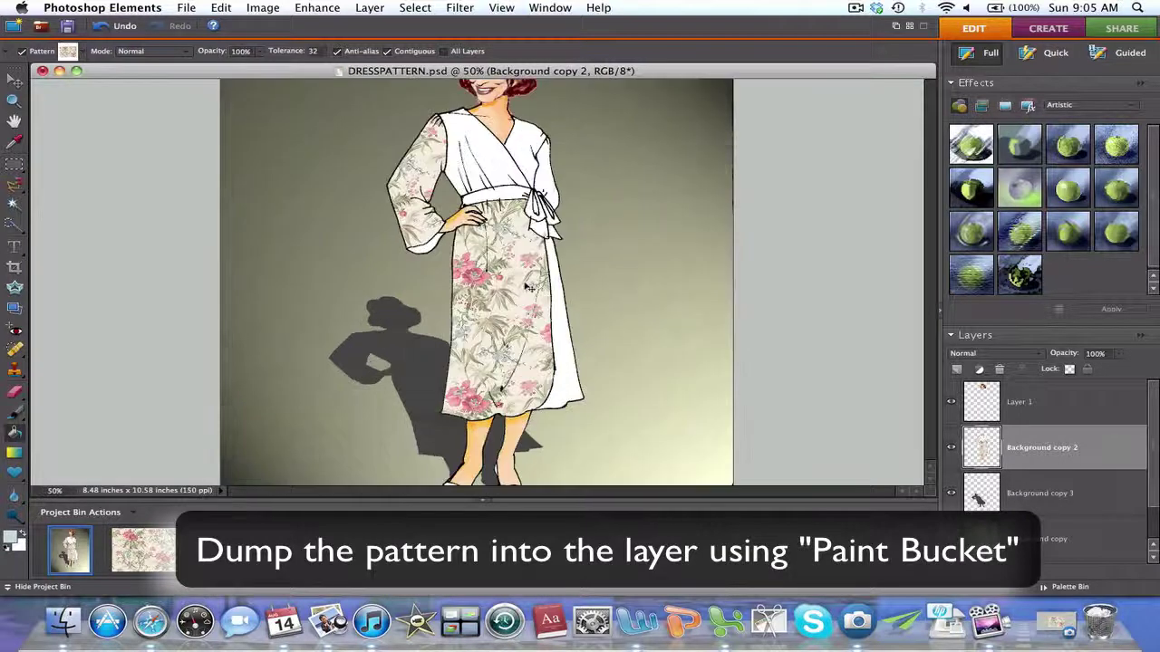
key("super+equal")
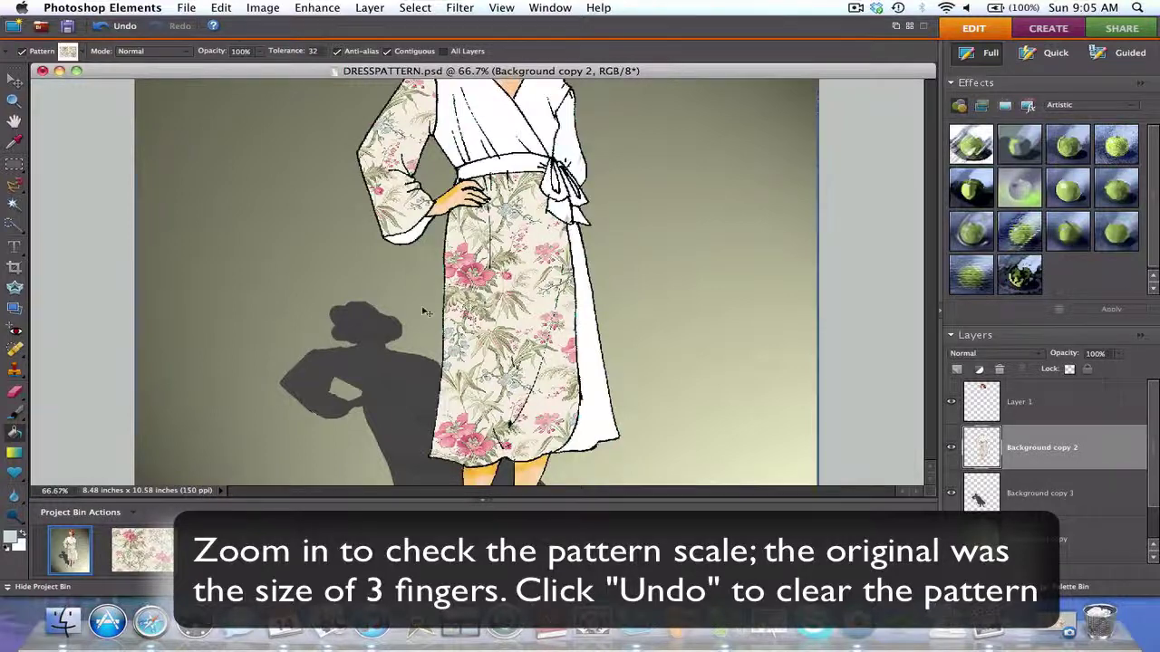
key("super+minus")
key("super+minus")
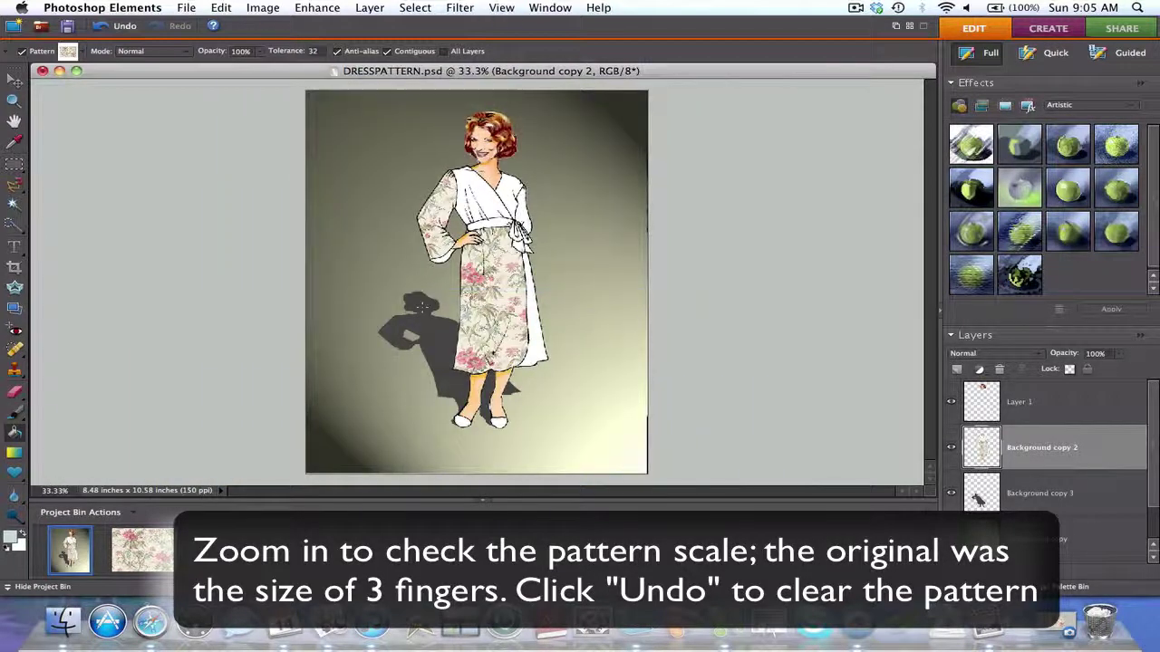
left_click(102, 27)
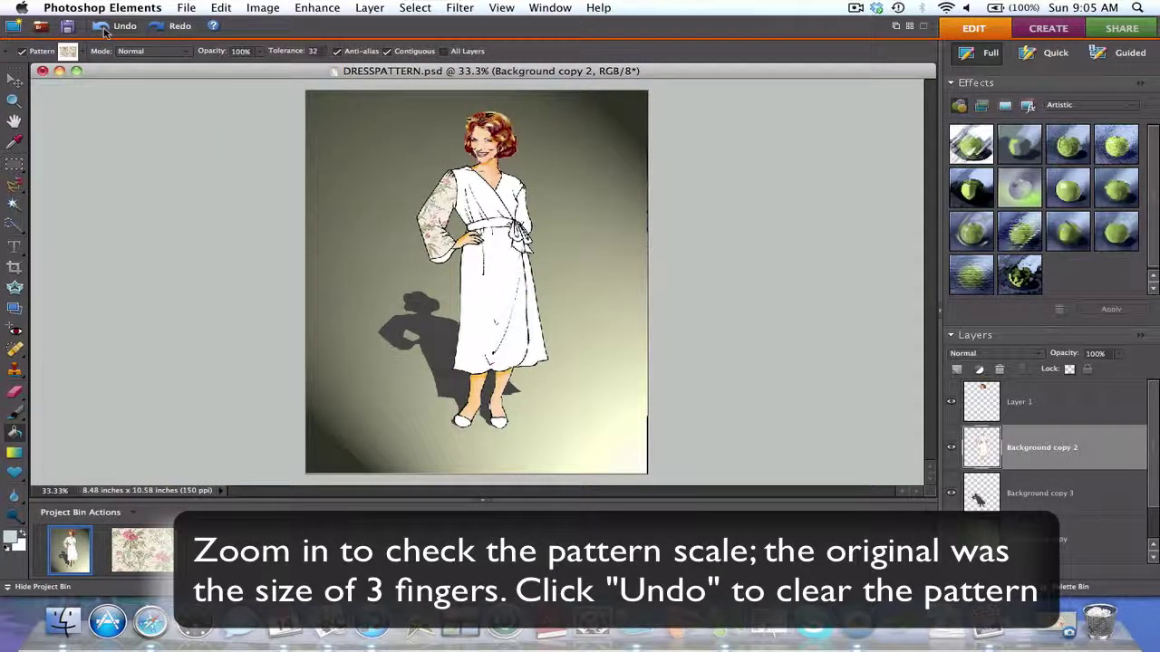
left_click(104, 29)
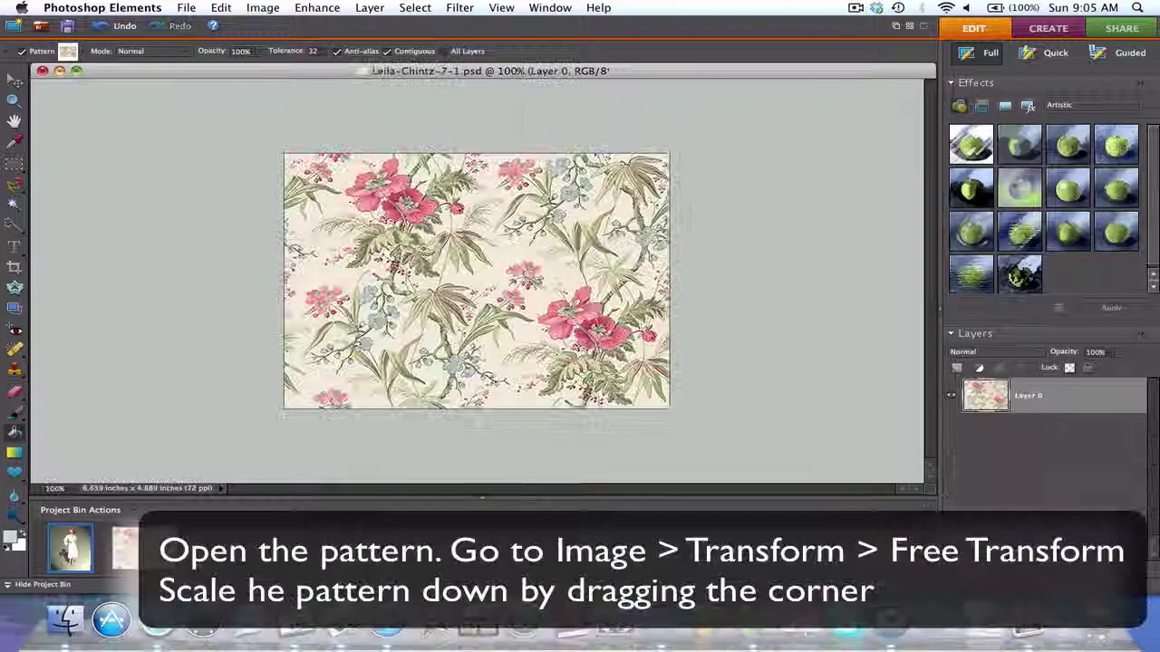
Free-transform the floral pattern down to about 30% in the bottom-right corner and commit it.
left_click(265, 9)
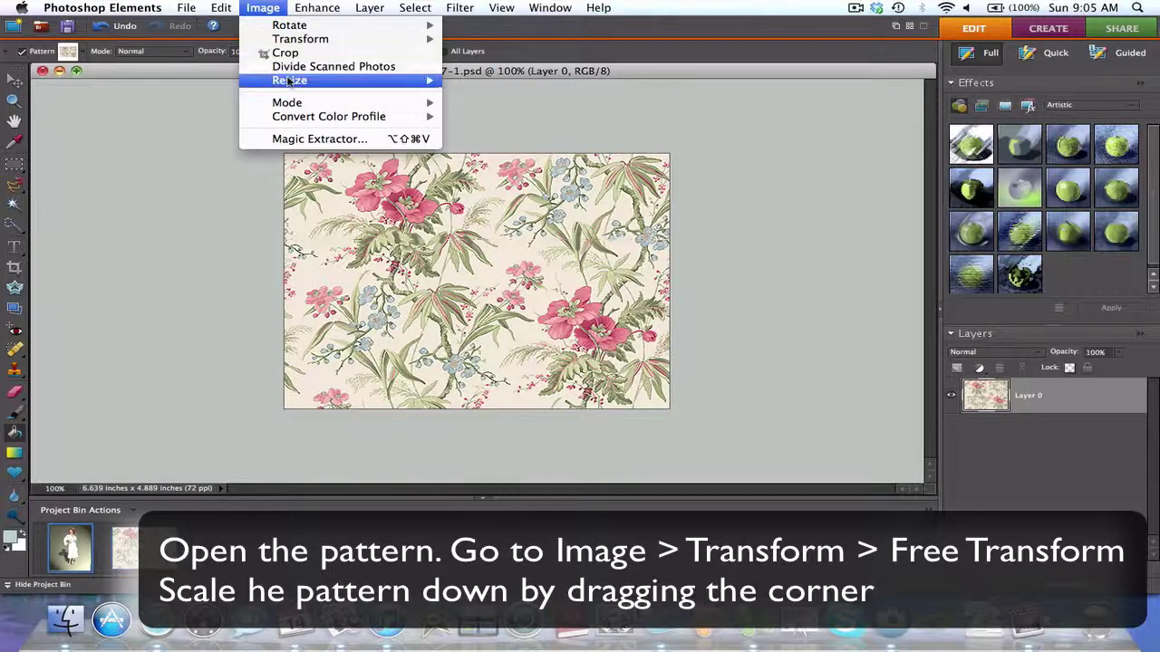
left_click(481, 122)
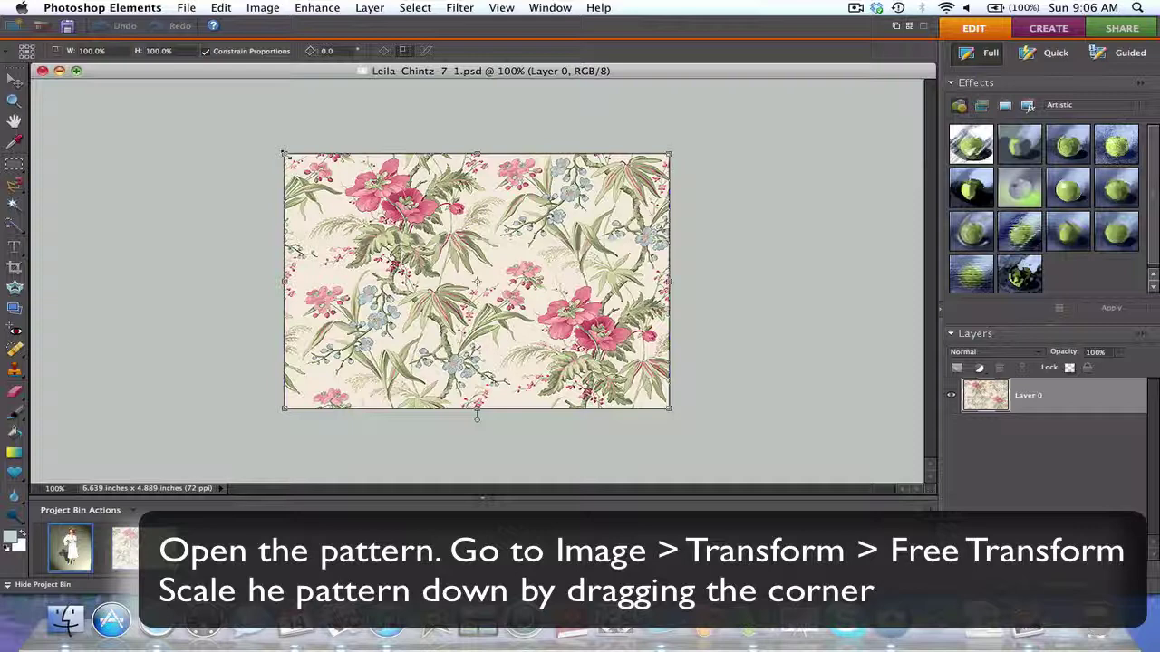
mouse_move(283, 155)
left_mouse_down()
mouse_move(482, 257)
mouse_move(551, 335)
left_mouse_up()
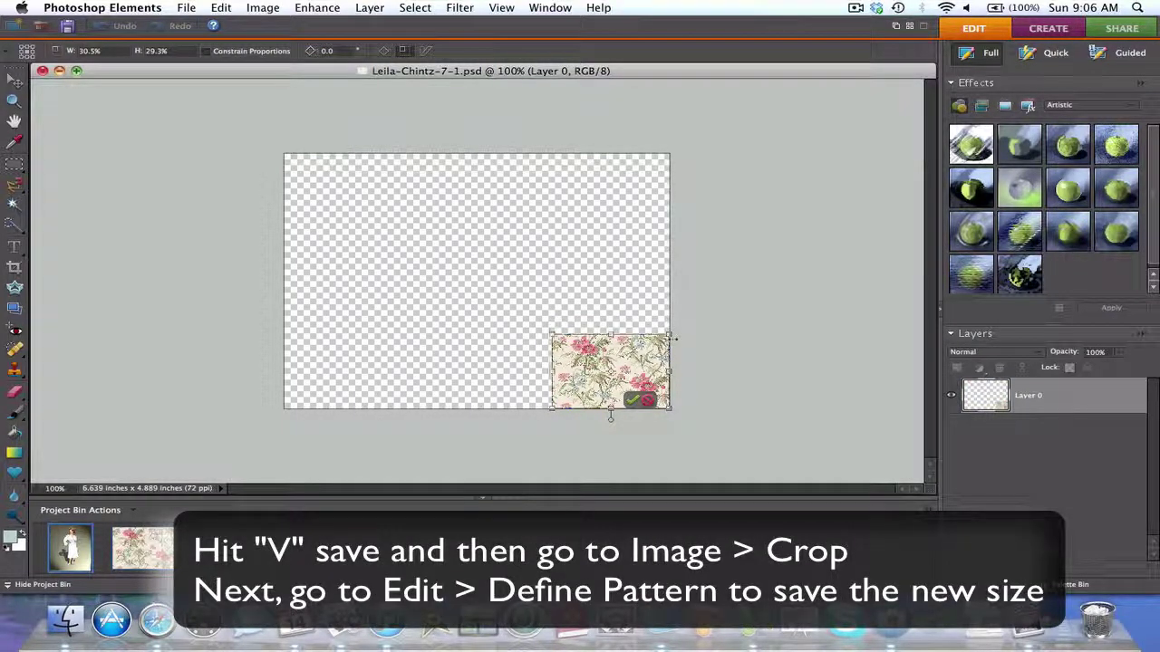
left_click(632, 400)
key("k")
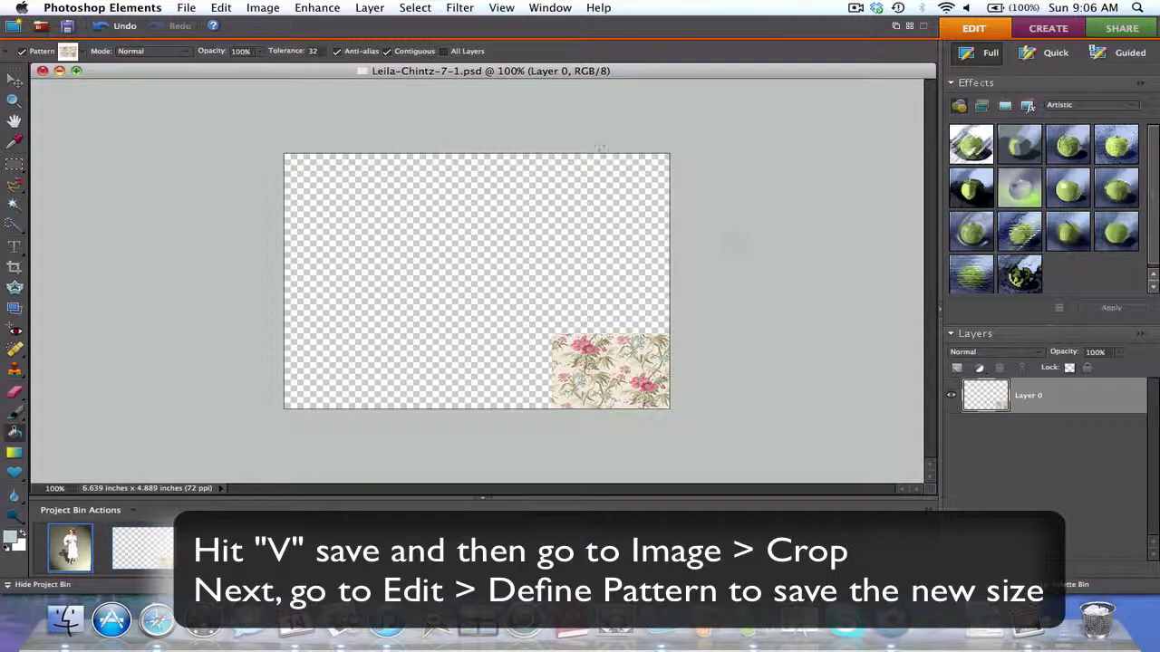
Crop the floral canvas to a marquee selection around the shrunken pattern.
key("m")
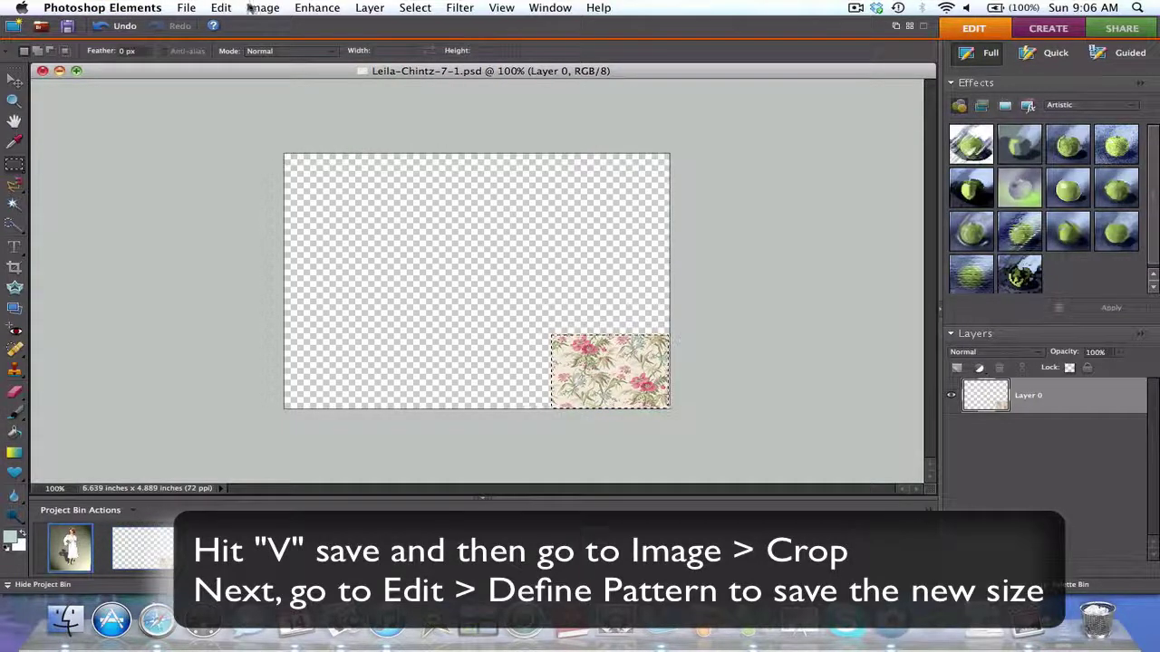
left_click(263, 7)
left_click(276, 56)
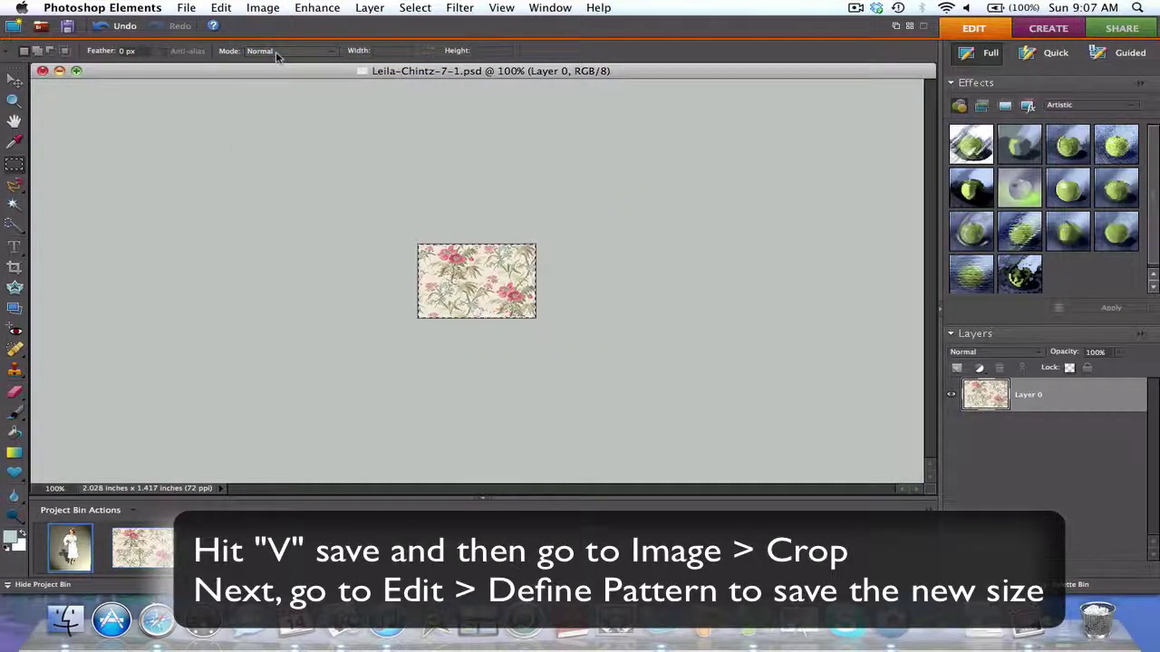
Define the cropped image as a new pattern named Leila-Chintz-7-2.
left_click(223, 7)
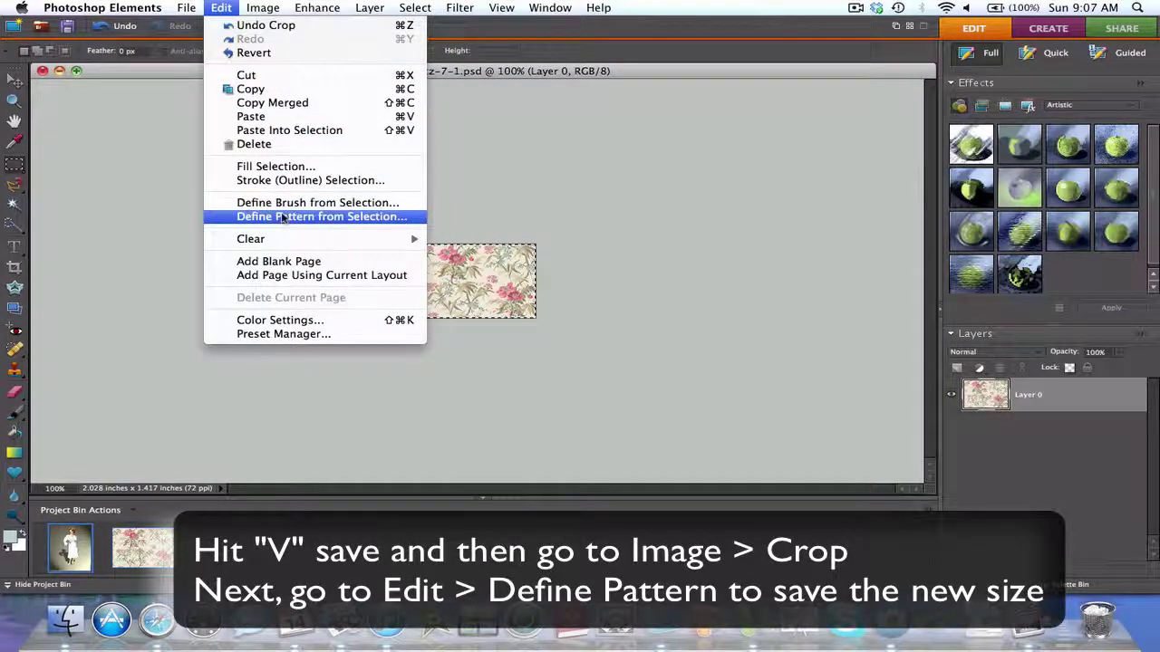
left_click(282, 217)
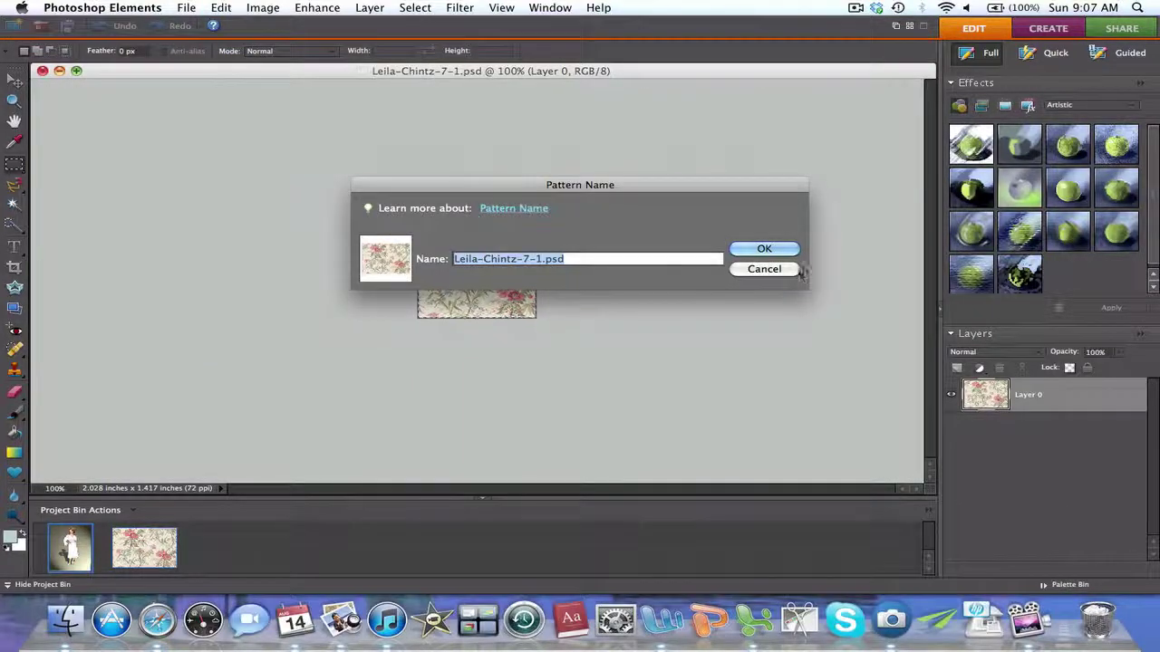
left_click(539, 258)
key("BackSpace")
type("2")
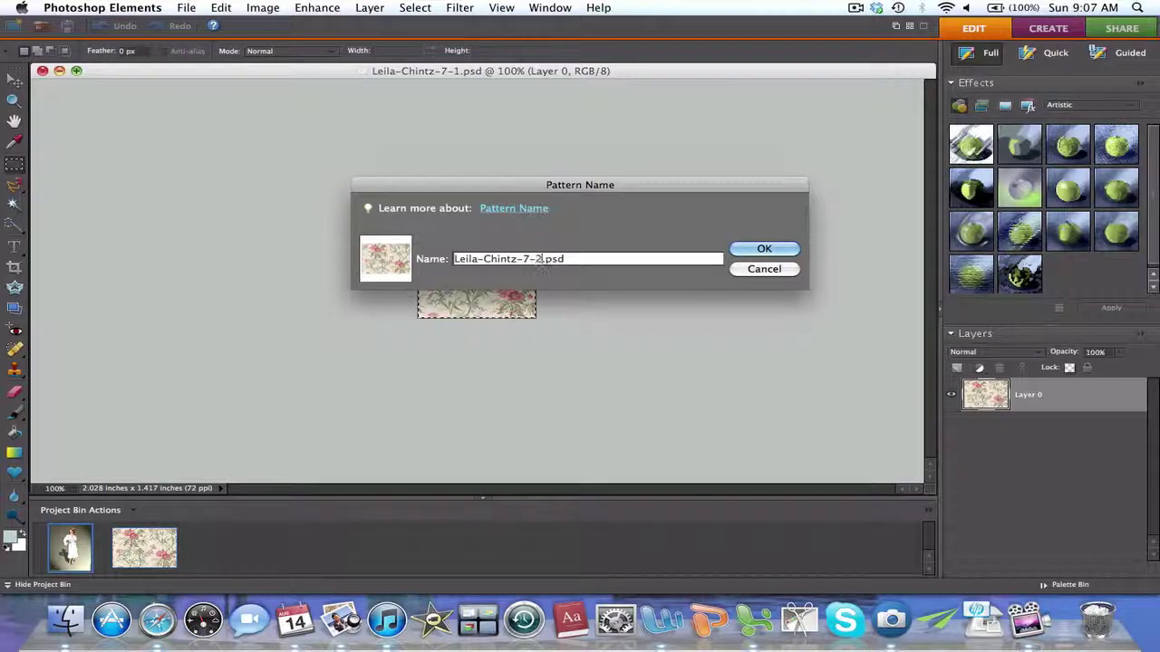
left_click(794, 247)
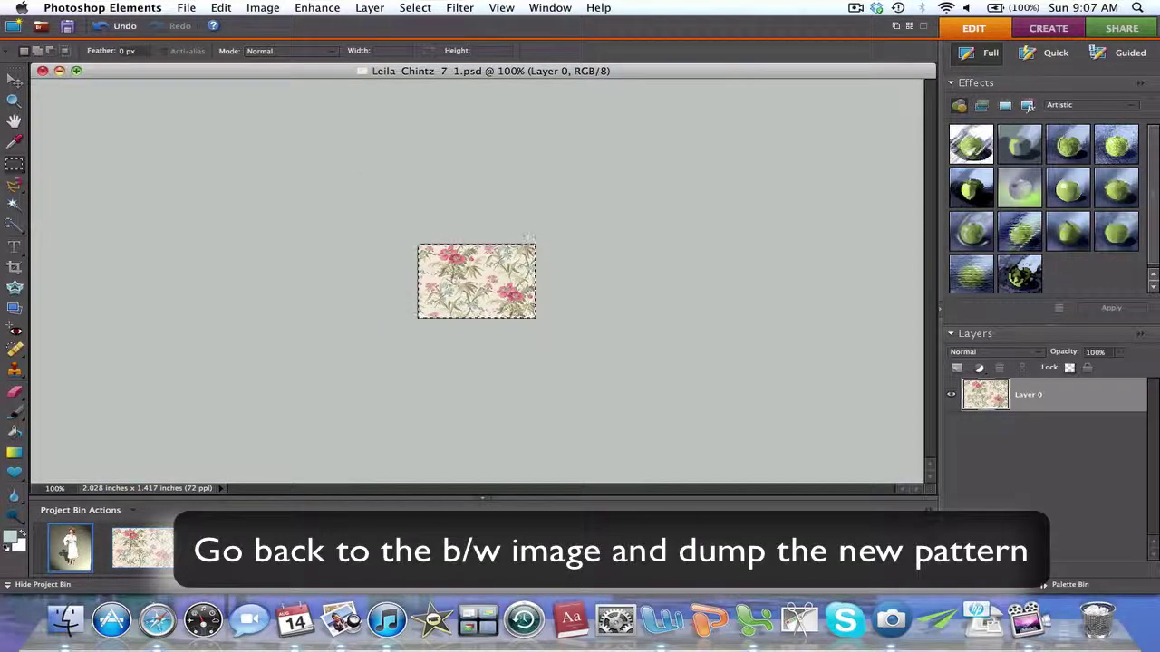
Return to the sketch and set the Paint Bucket to fill with the floral chintz pattern.
left_click(42, 71)
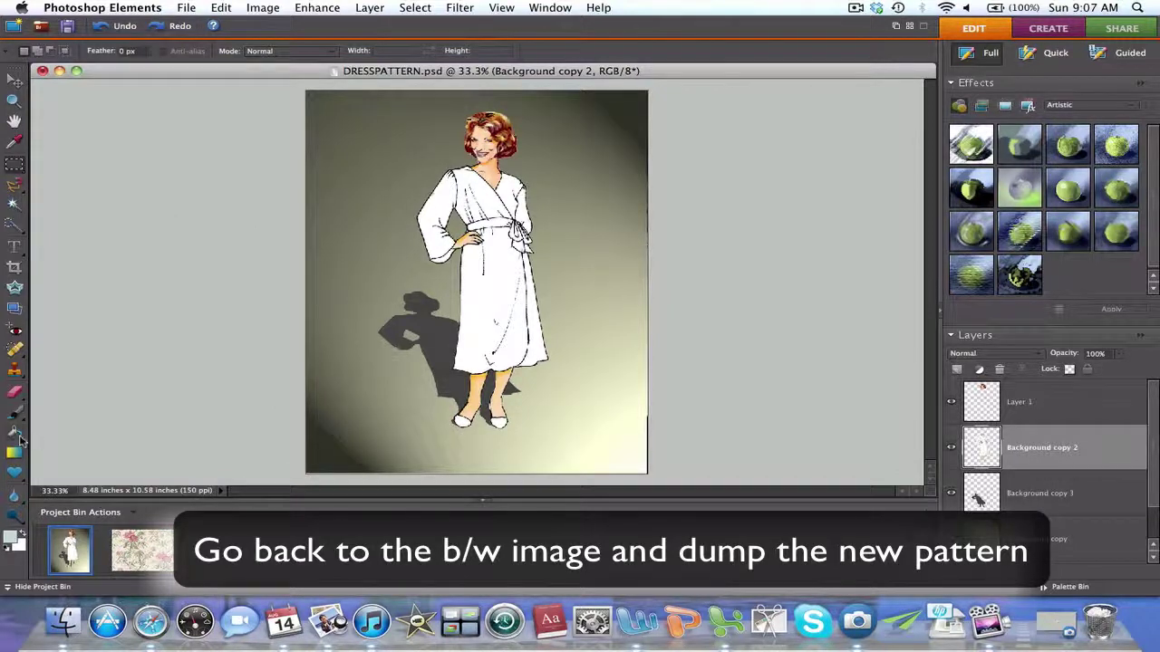
left_click(16, 434)
left_click(69, 52)
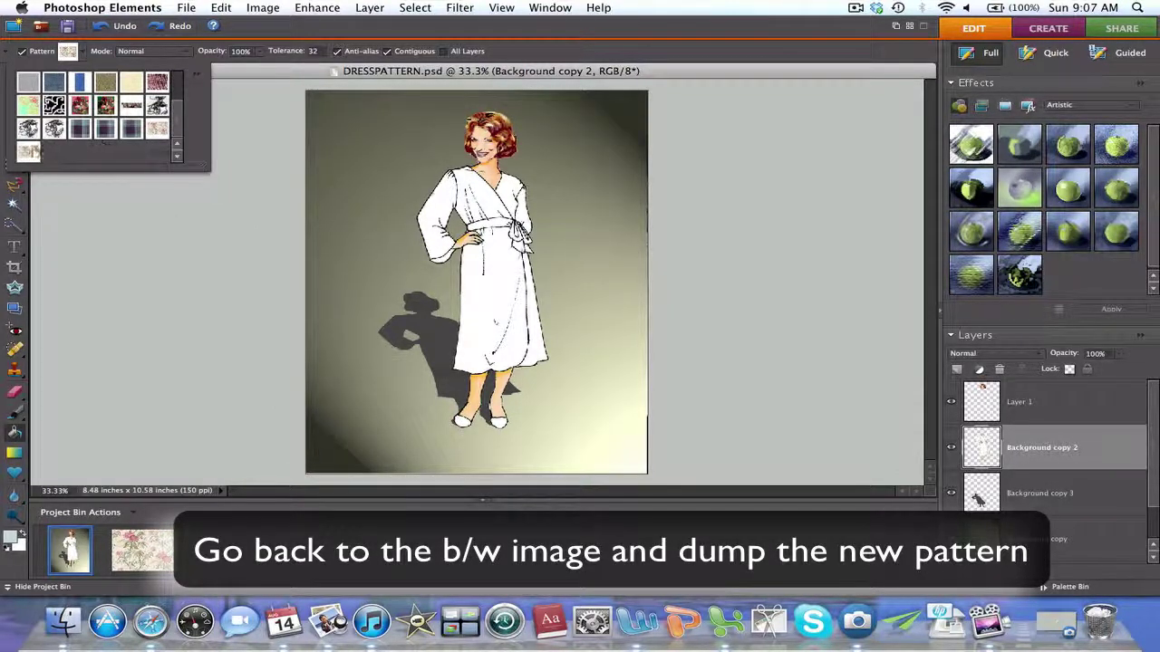
left_click(30, 154)
Fill the left sleeve, both bodice panels, waistband and skirt with the floral pattern.
left_click(436, 218)
left_click(473, 195)
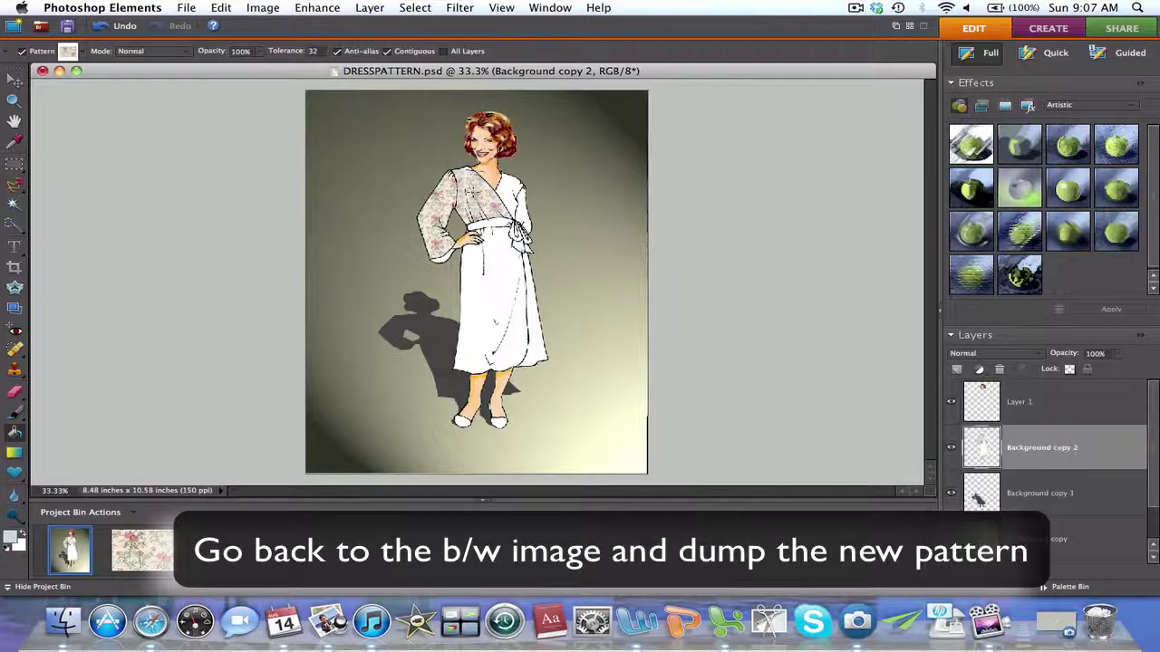
left_click(511, 206)
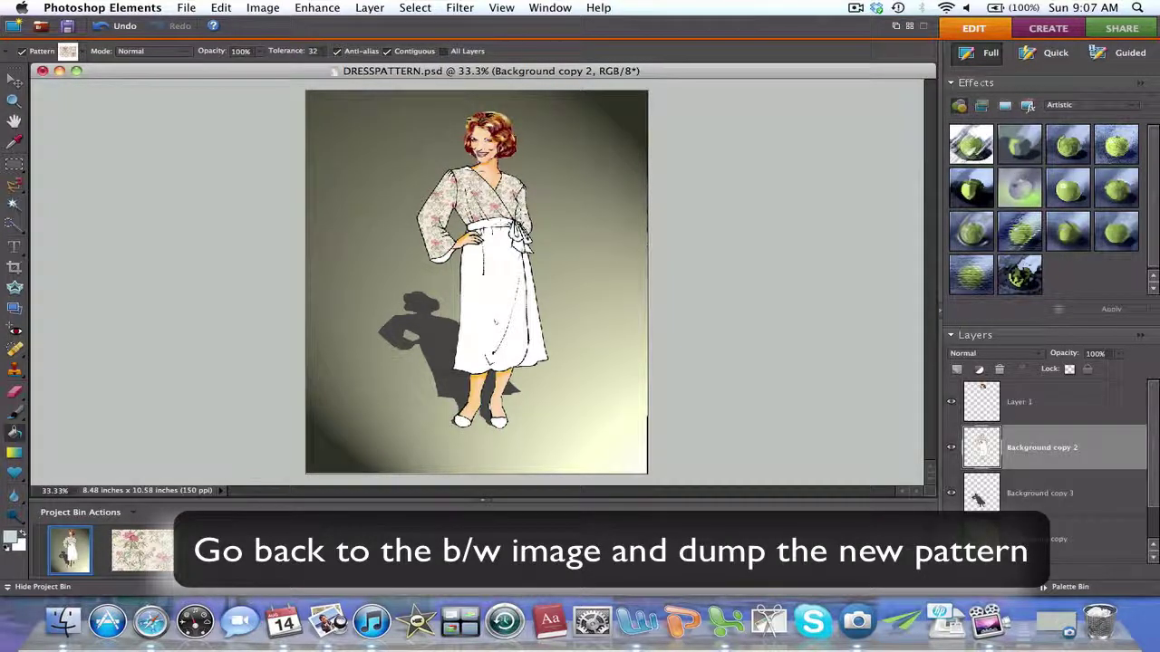
left_click(497, 223)
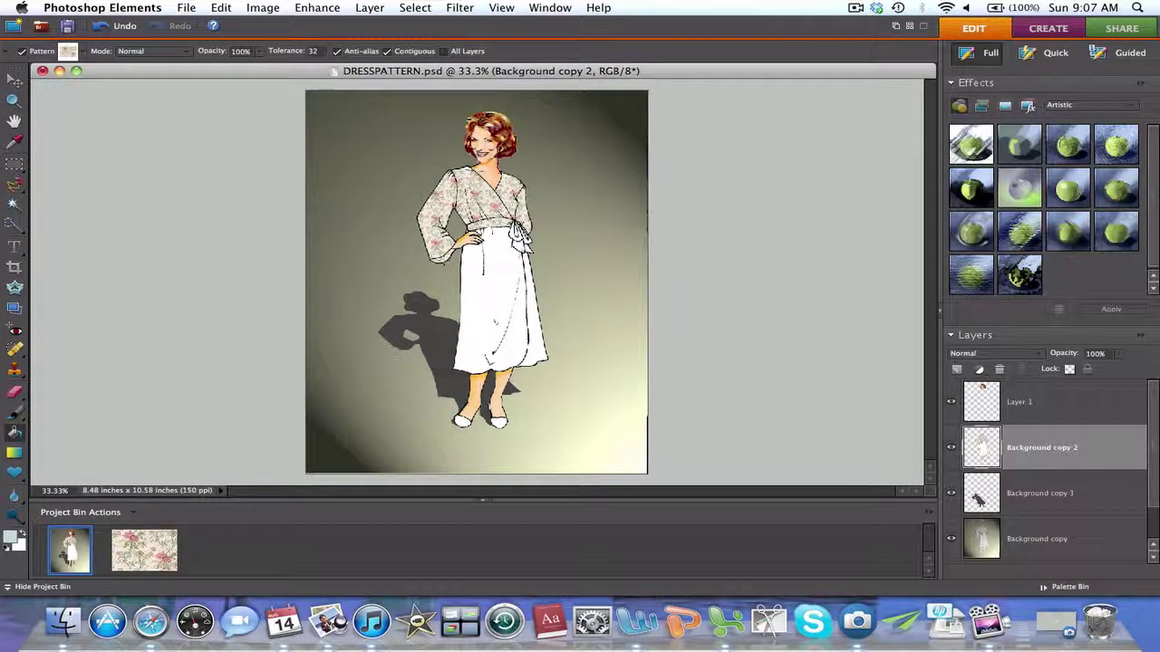
left_click(495, 322)
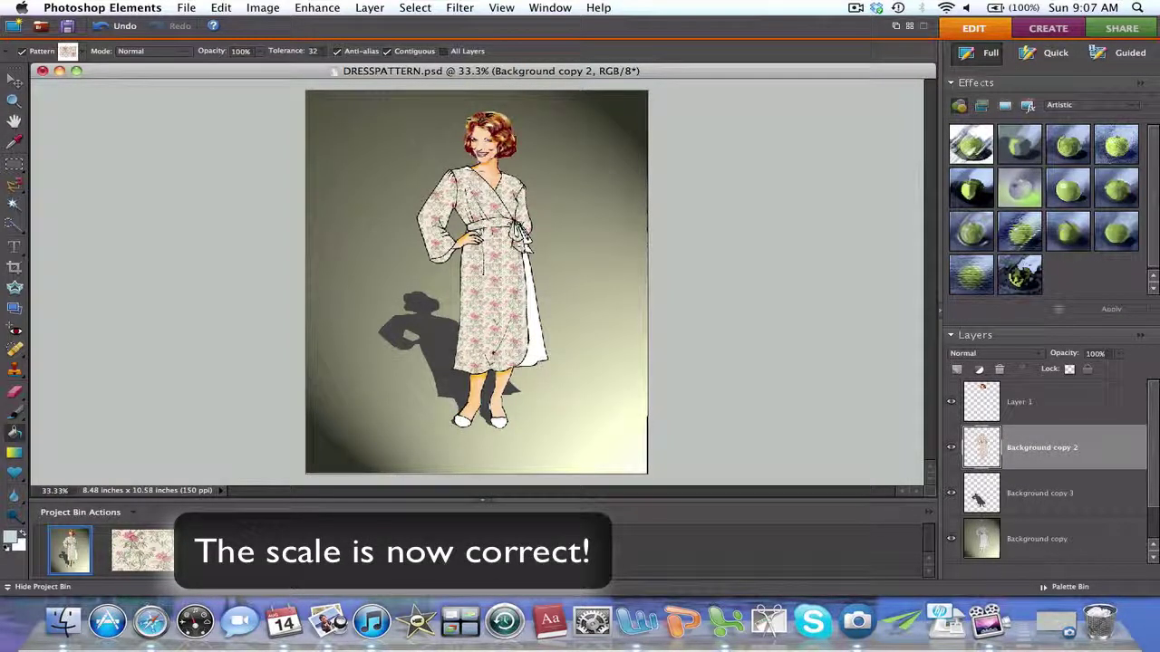
Fill the front skirt panel with the floral pattern and zoom in on the dress.
left_click(531, 283)
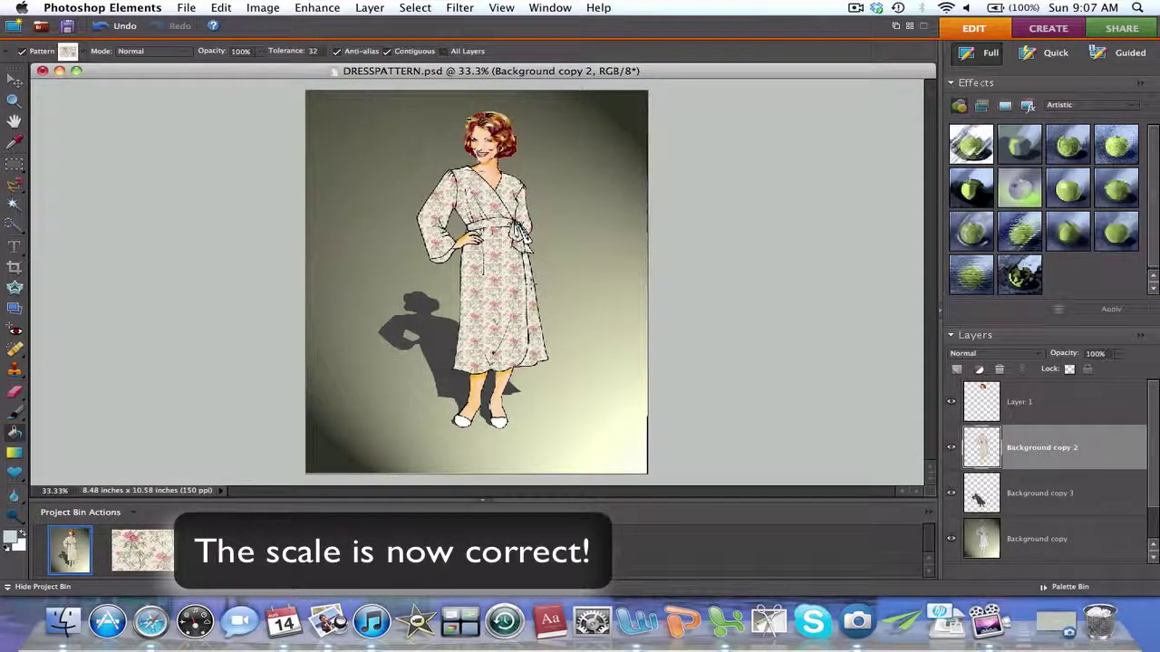
key("ctrl+equal")
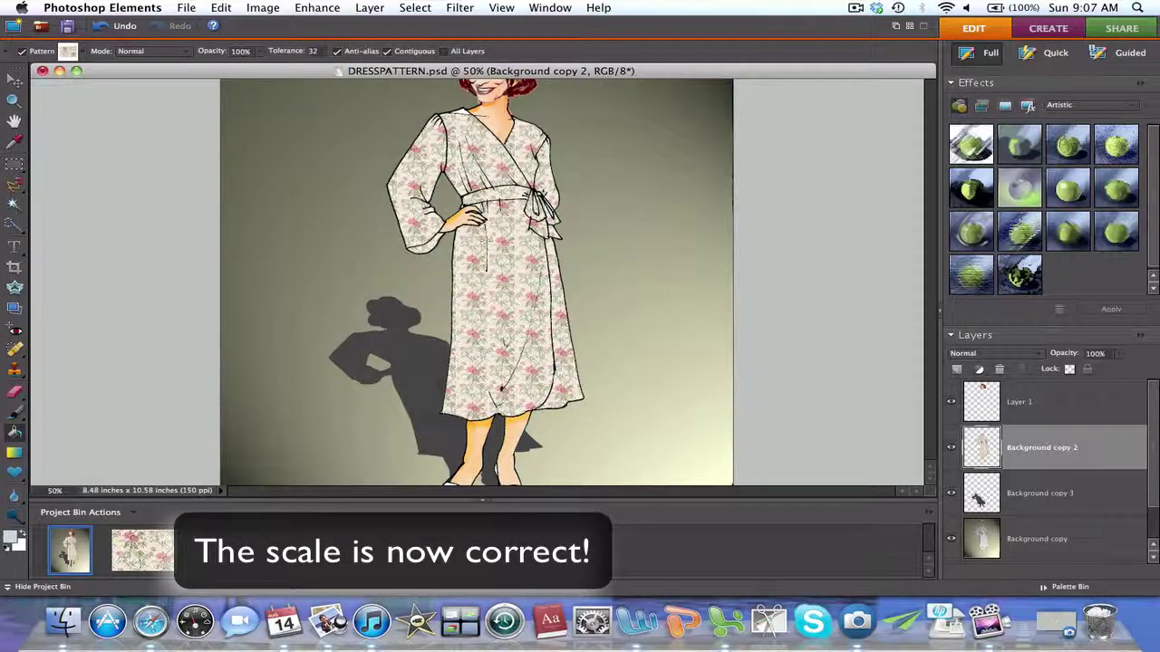
left_click(17, 414)
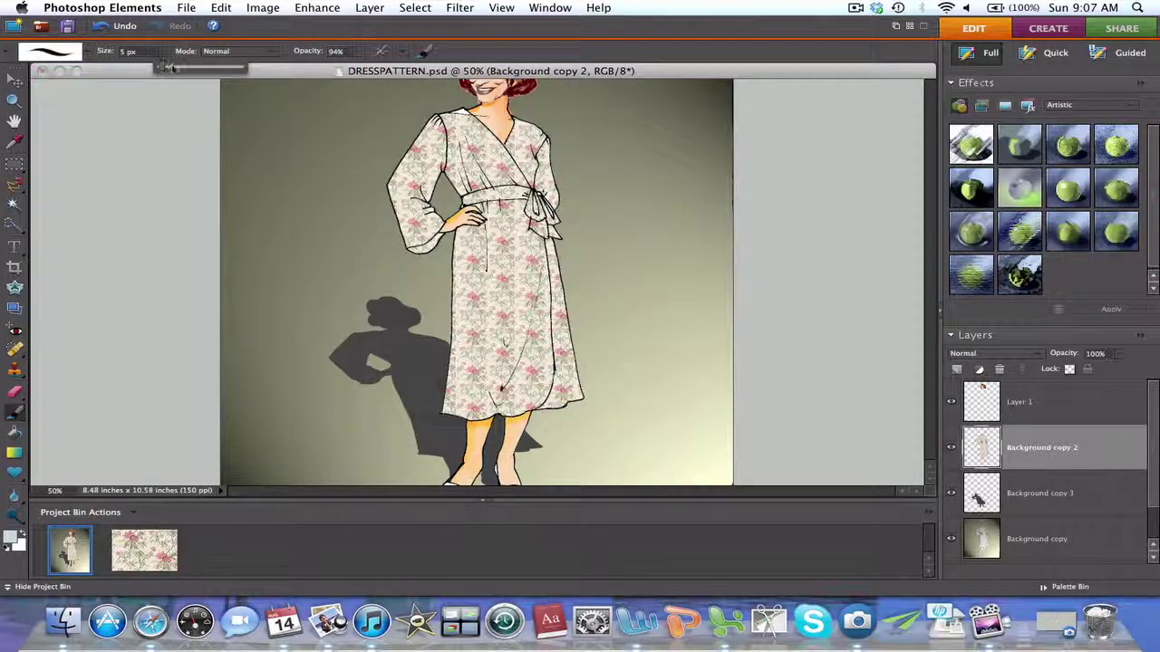
Set the brush to 18 px in Color Burn mode with pink cc9999 foreground colour.
left_click_drag(163, 55, 172, 68)
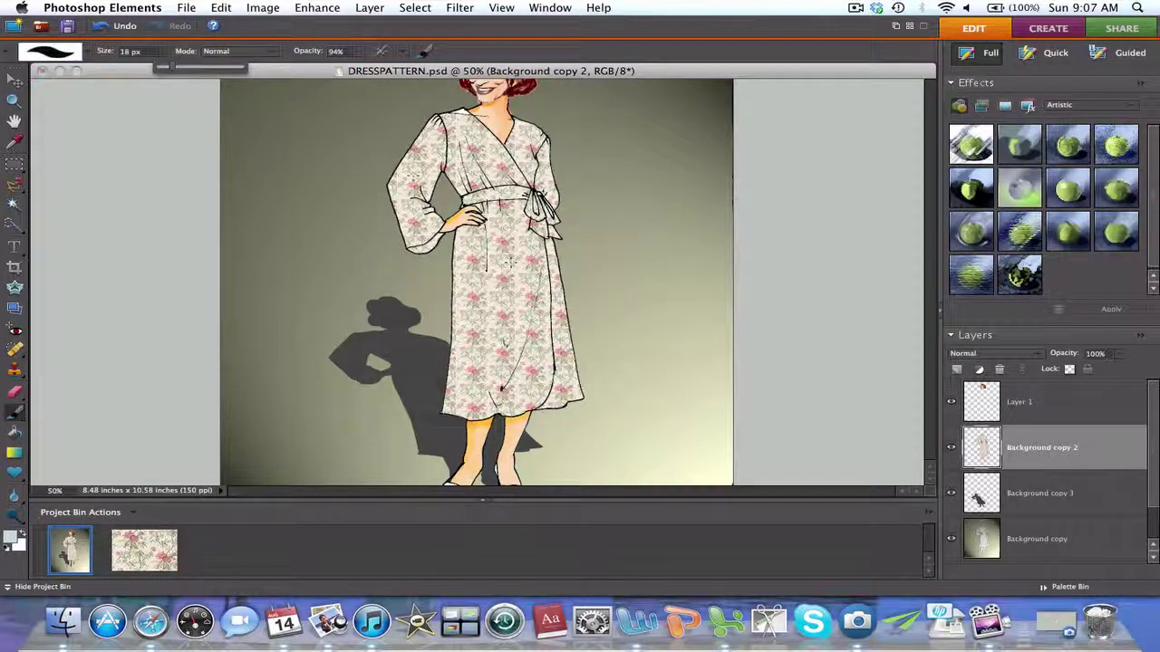
left_click(272, 52)
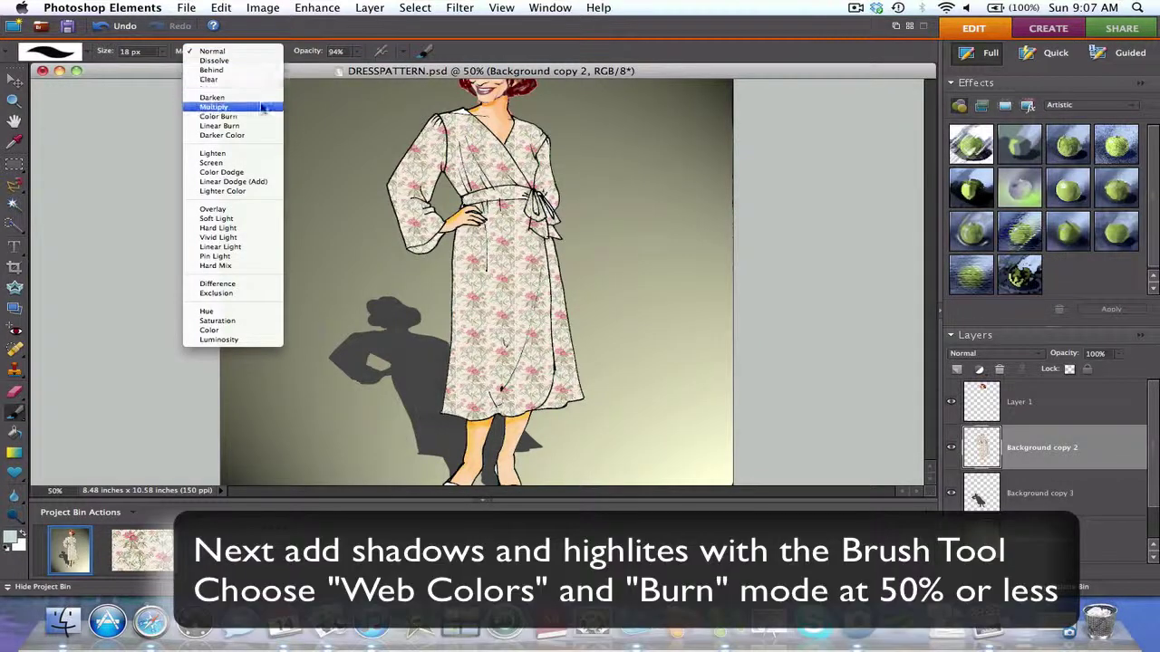
left_click(258, 117)
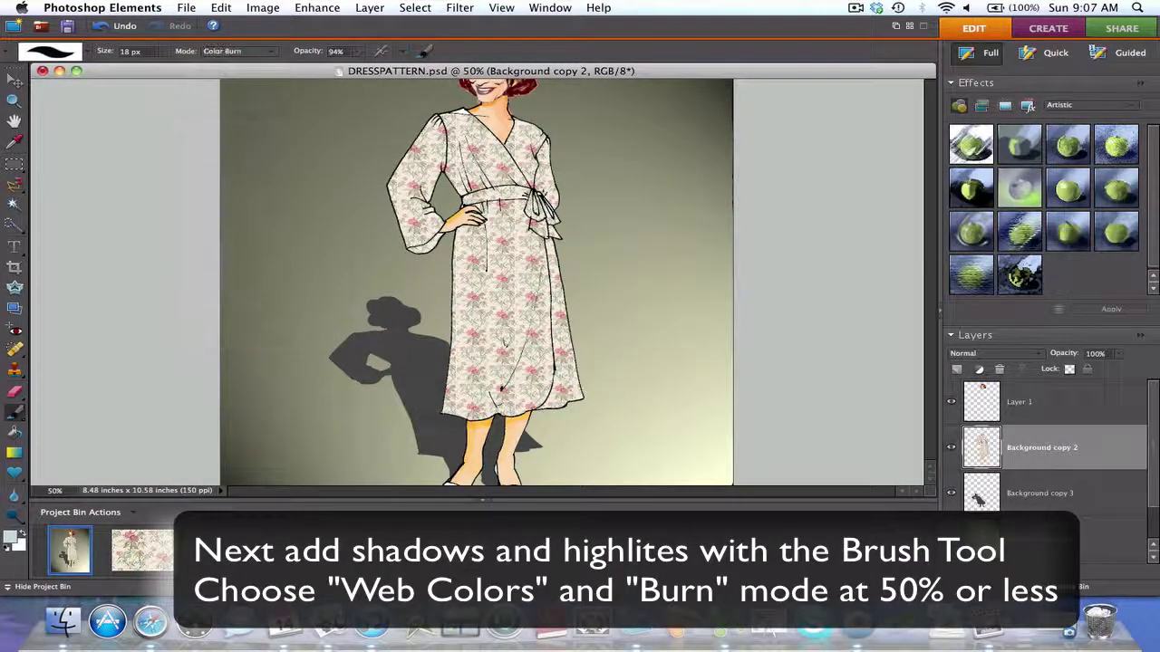
left_click(11, 537)
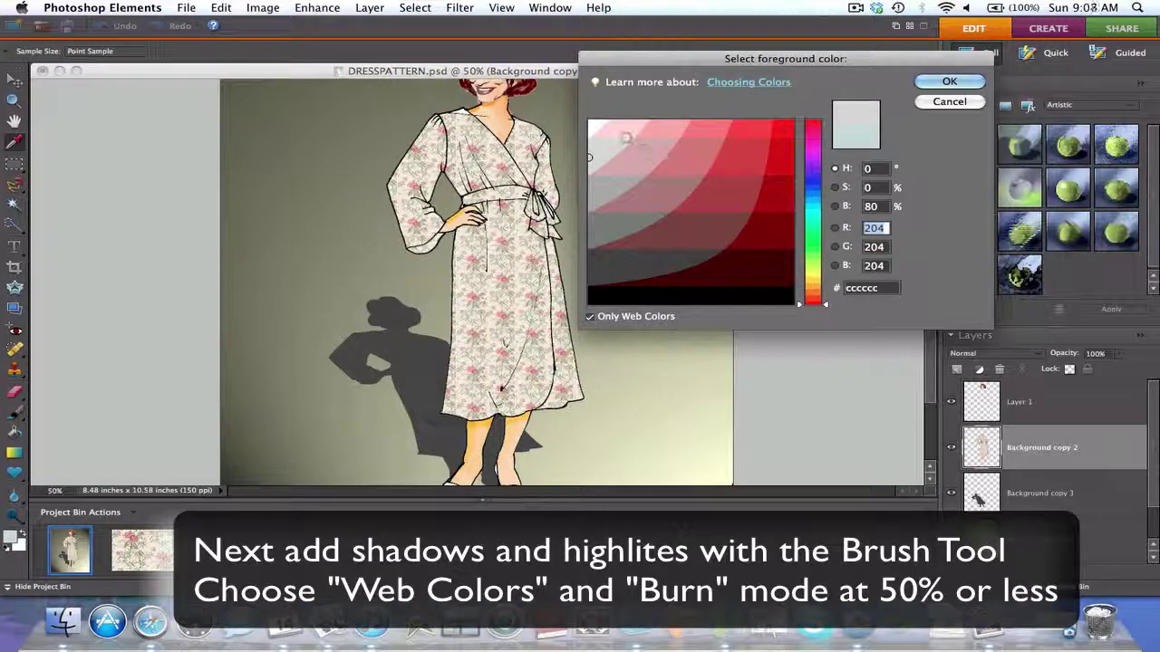
left_click(638, 154)
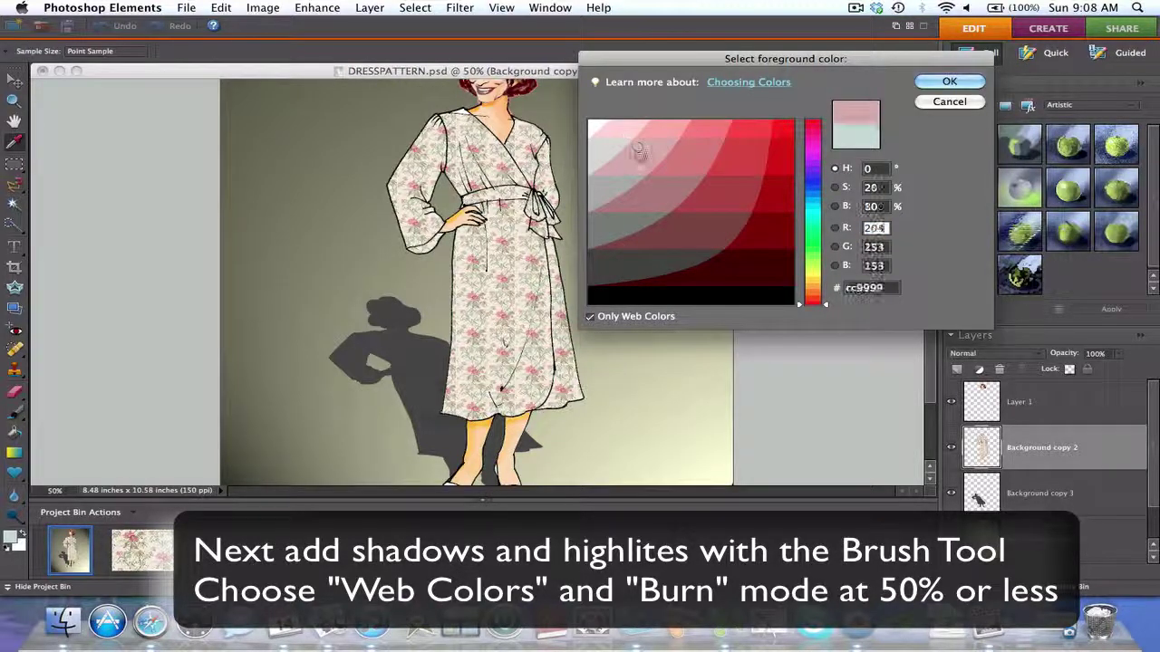
left_click(943, 87)
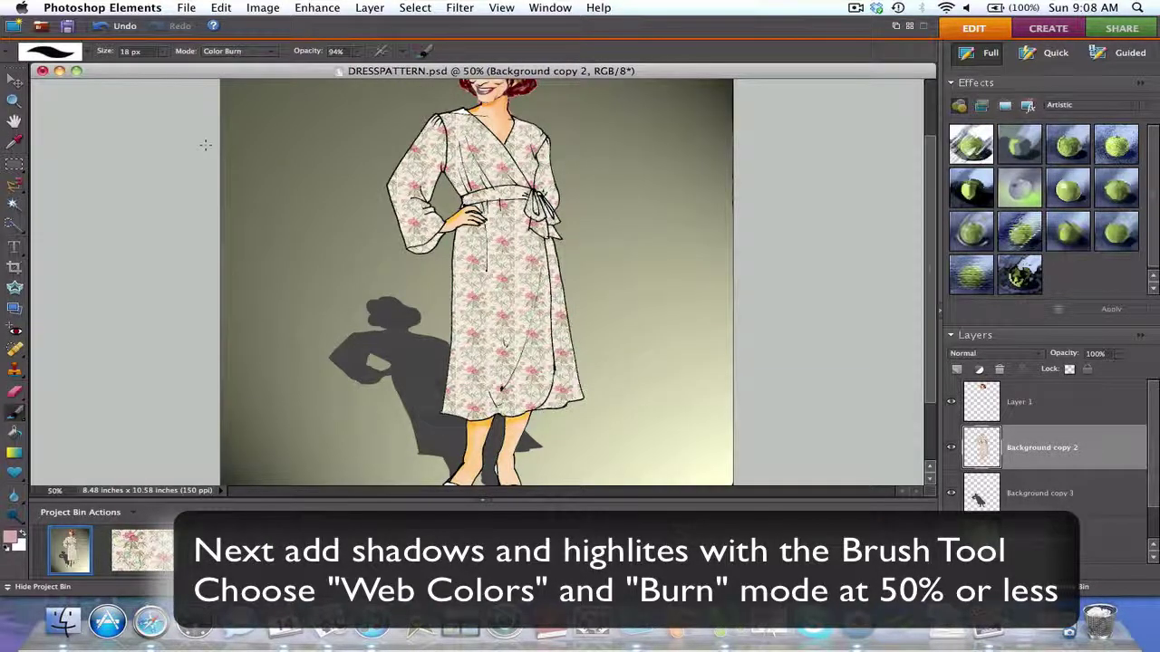
Set brush opacity to 48%, test a stroke on the collar and bodice, then resize to 31 px.
left_click(356, 51)
left_click_drag(363, 67, 372, 71)
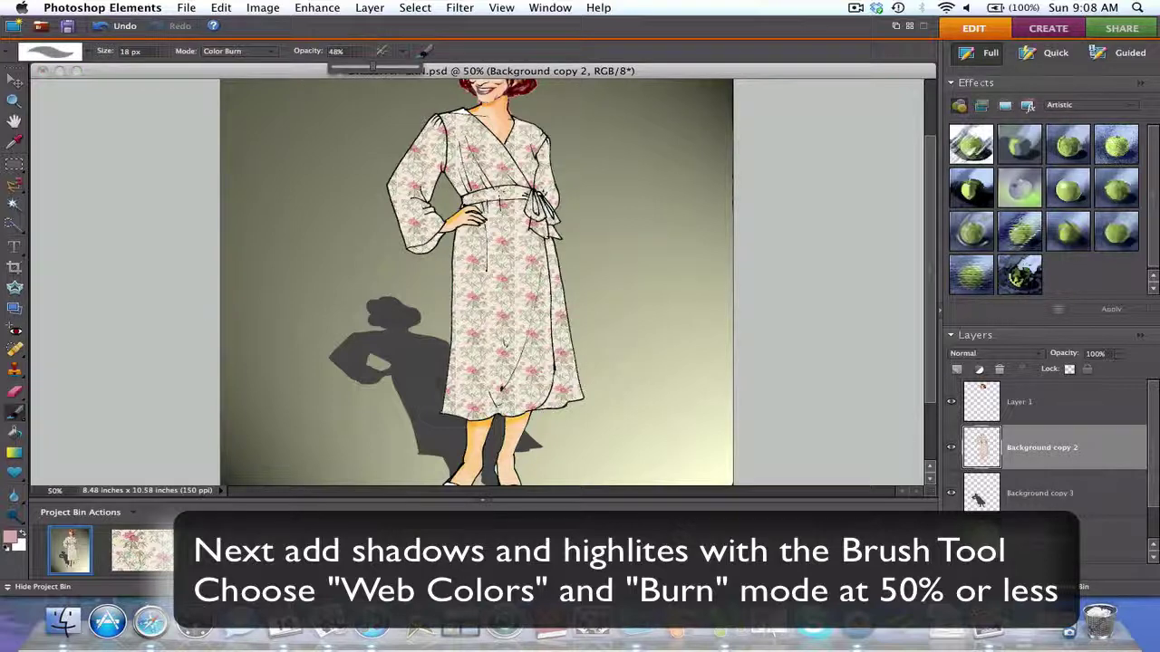
mouse_move(466, 132)
left_mouse_down()
mouse_move(502, 187)
mouse_move(458, 134)
mouse_move(464, 181)
left_mouse_up()
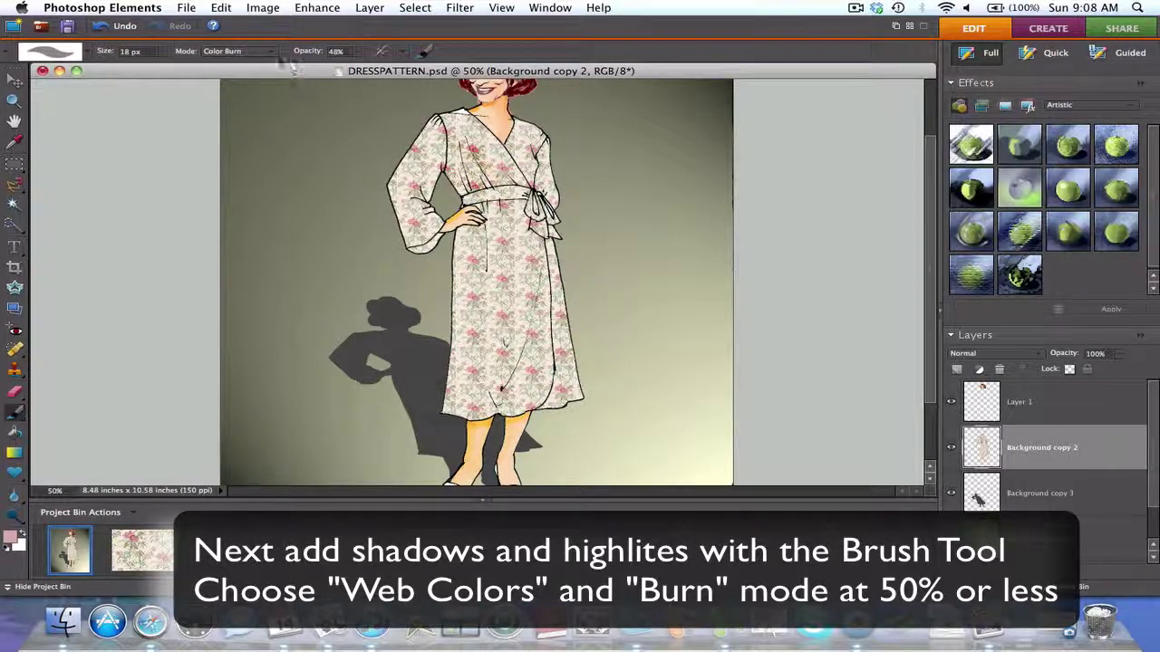
left_click_drag(163, 52, 170, 67)
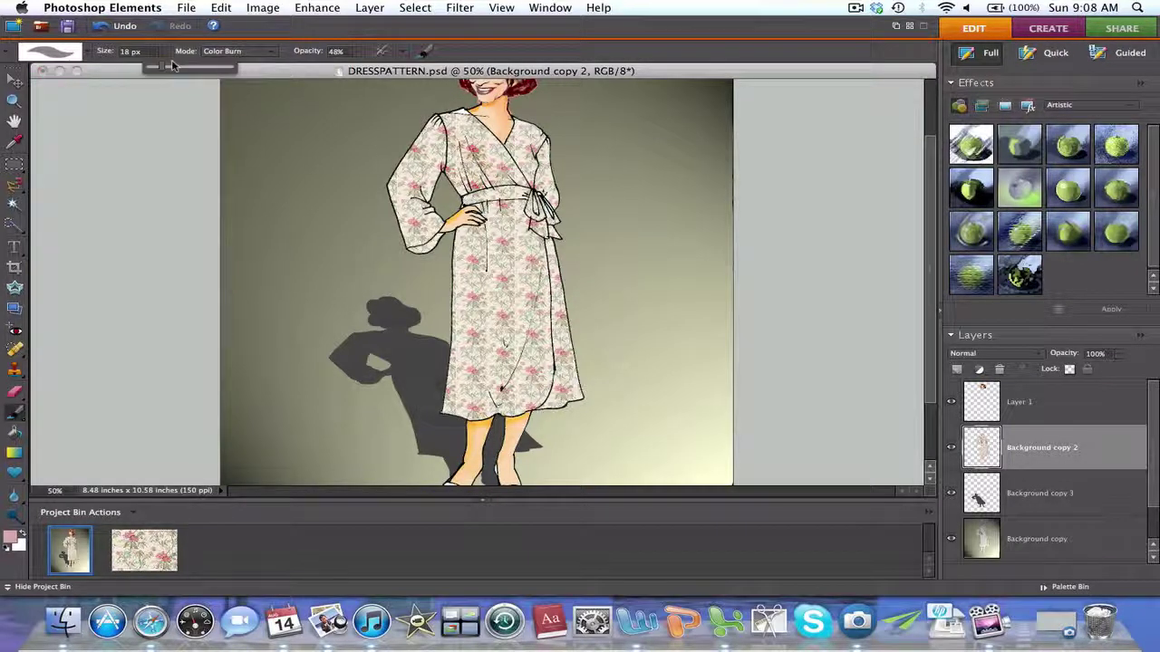
left_click(415, 118)
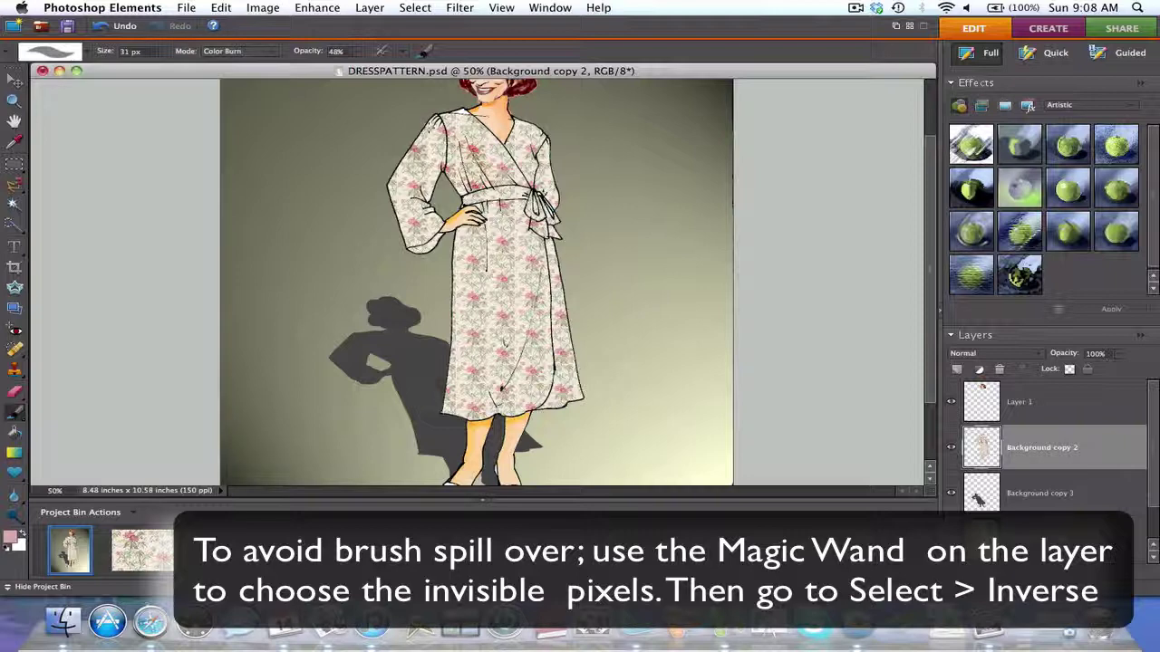
Undo the stray sleeve stroke, then select the dress by magic-wanding the empty area and inverting.
left_click_drag(410, 168, 397, 201)
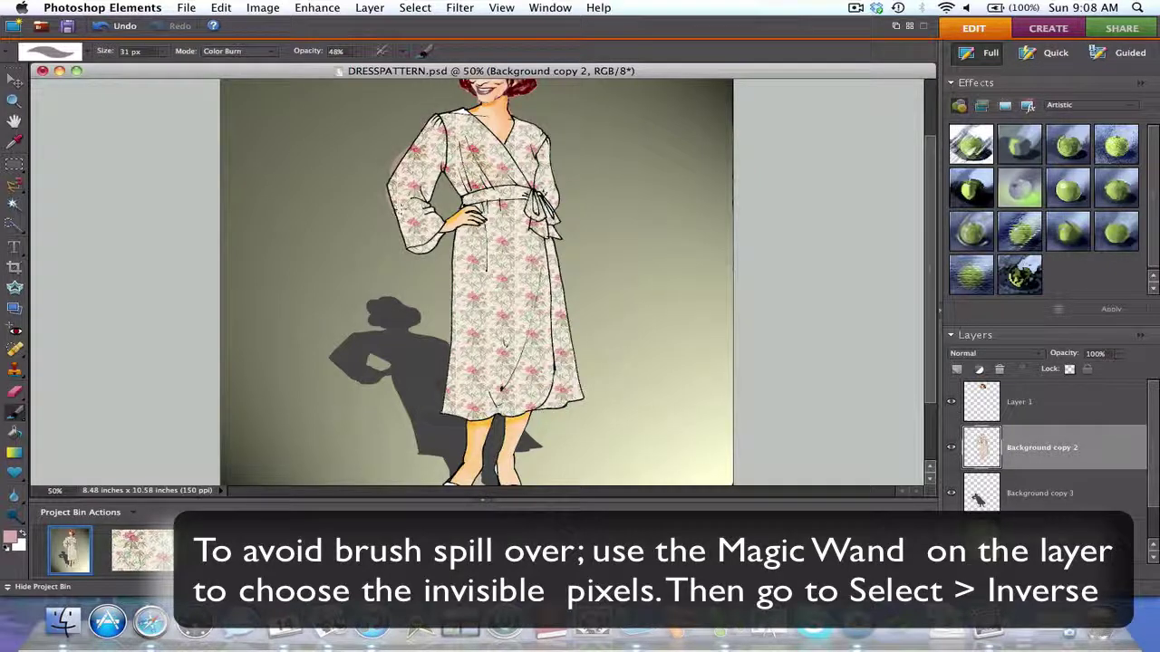
left_click(118, 26)
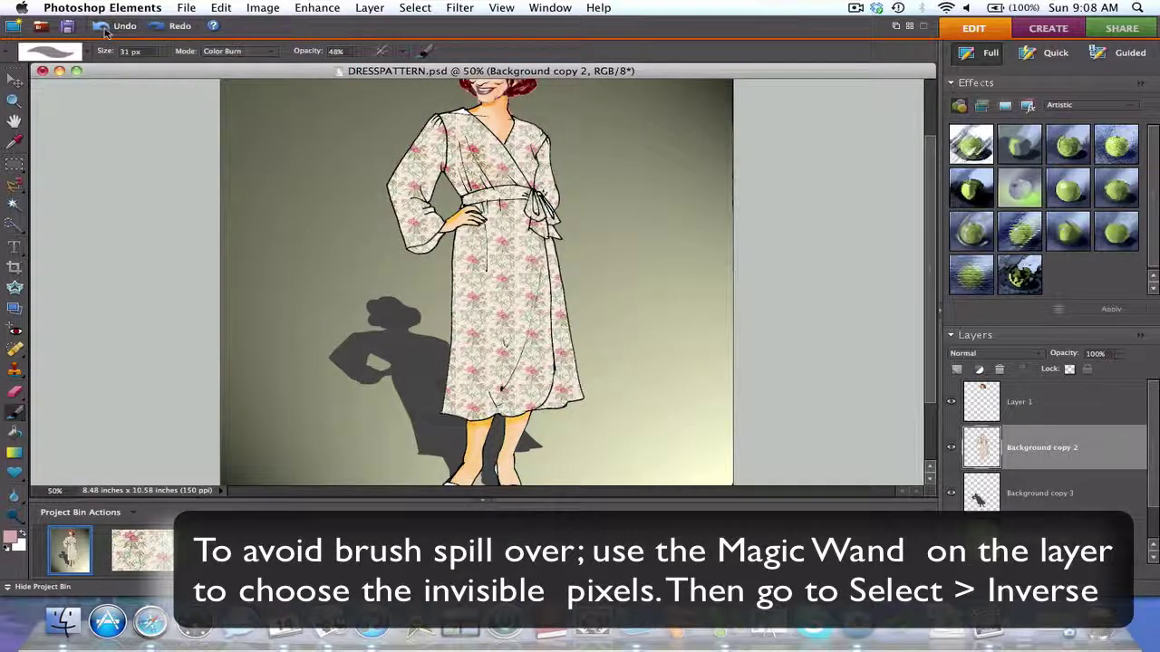
left_click(15, 205)
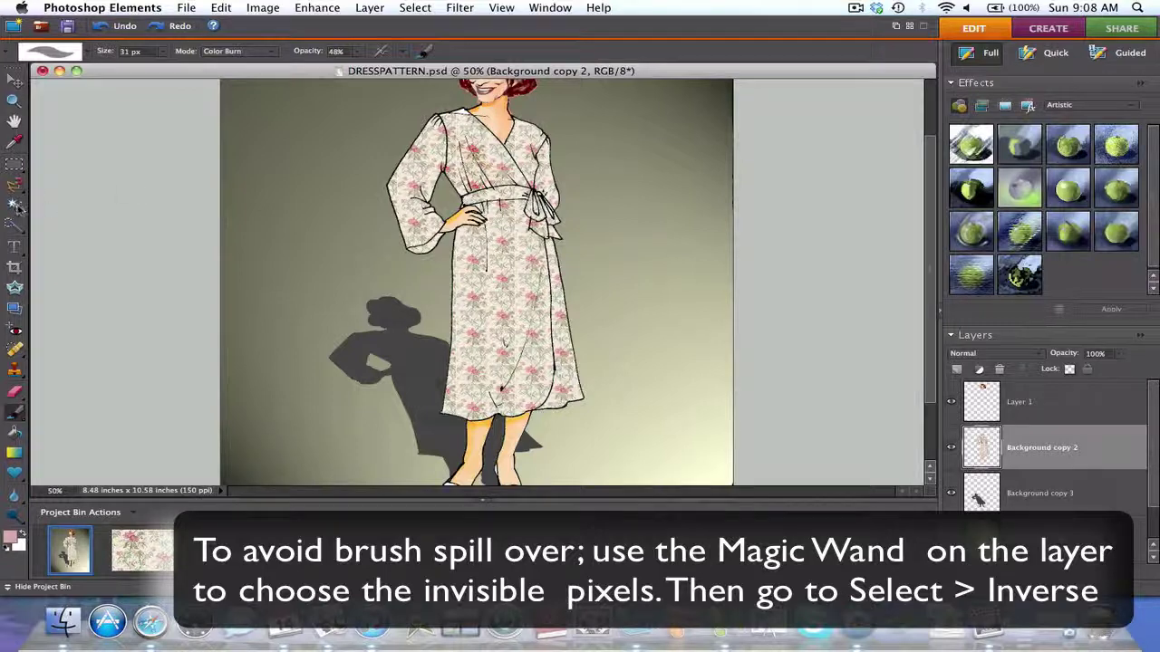
left_click(315, 170)
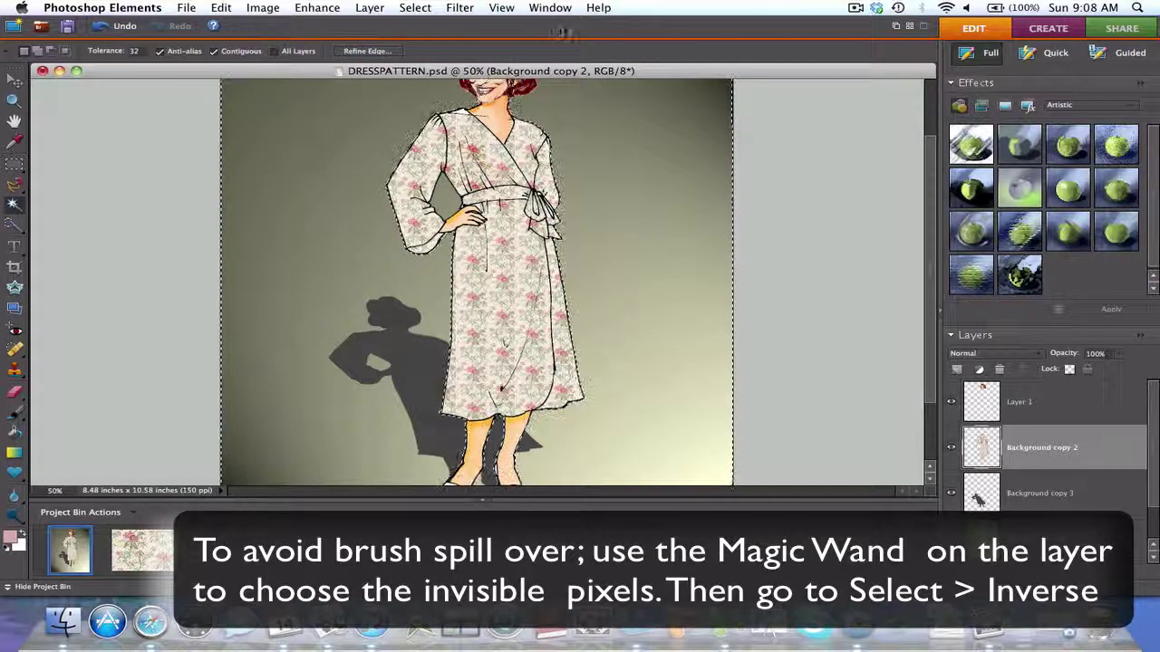
left_click(415, 7)
left_click(430, 67)
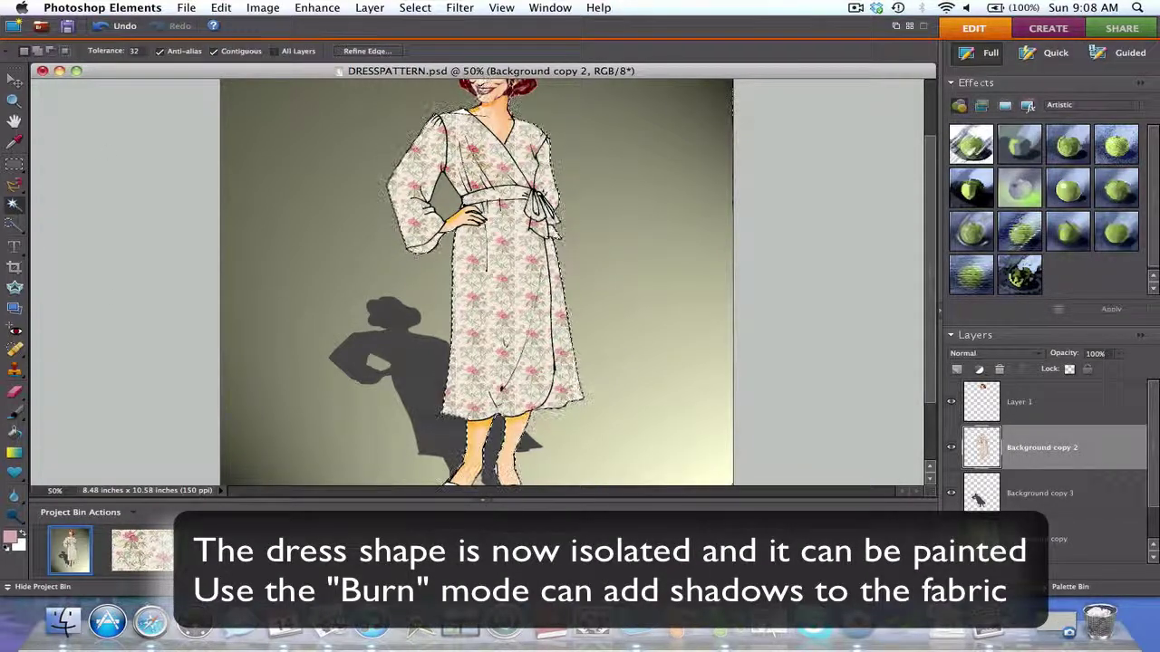
Set up the Burn brush at 61 px with a muted pink foreground colour.
left_click(15, 410)
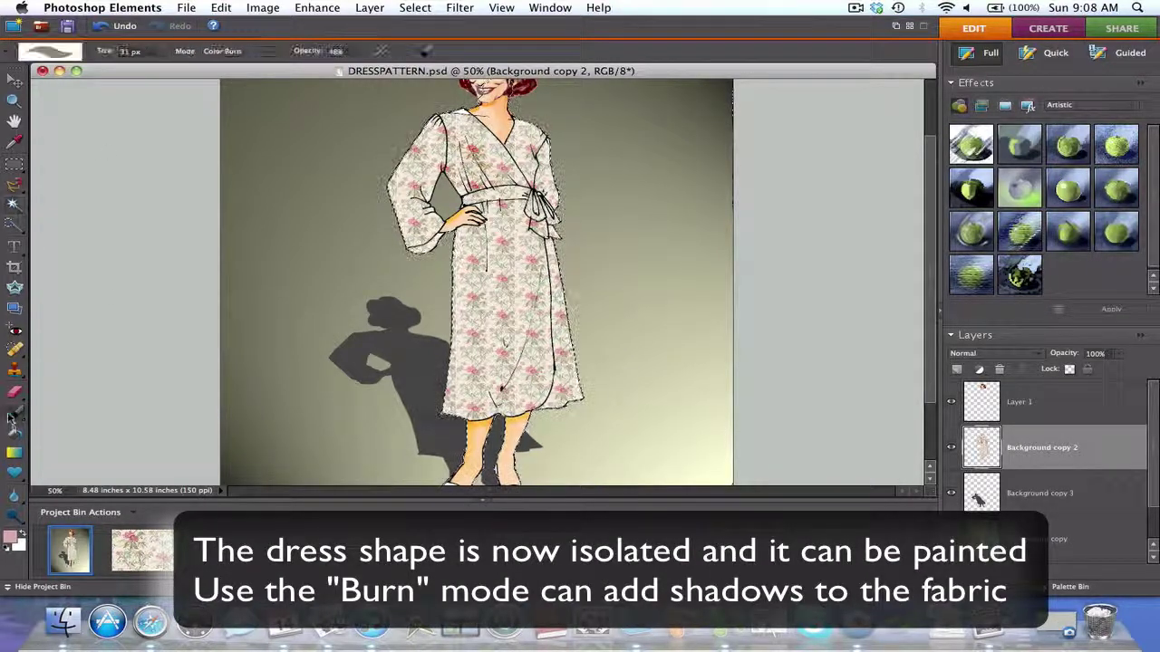
left_click(168, 51)
left_click_drag(166, 66, 181, 65)
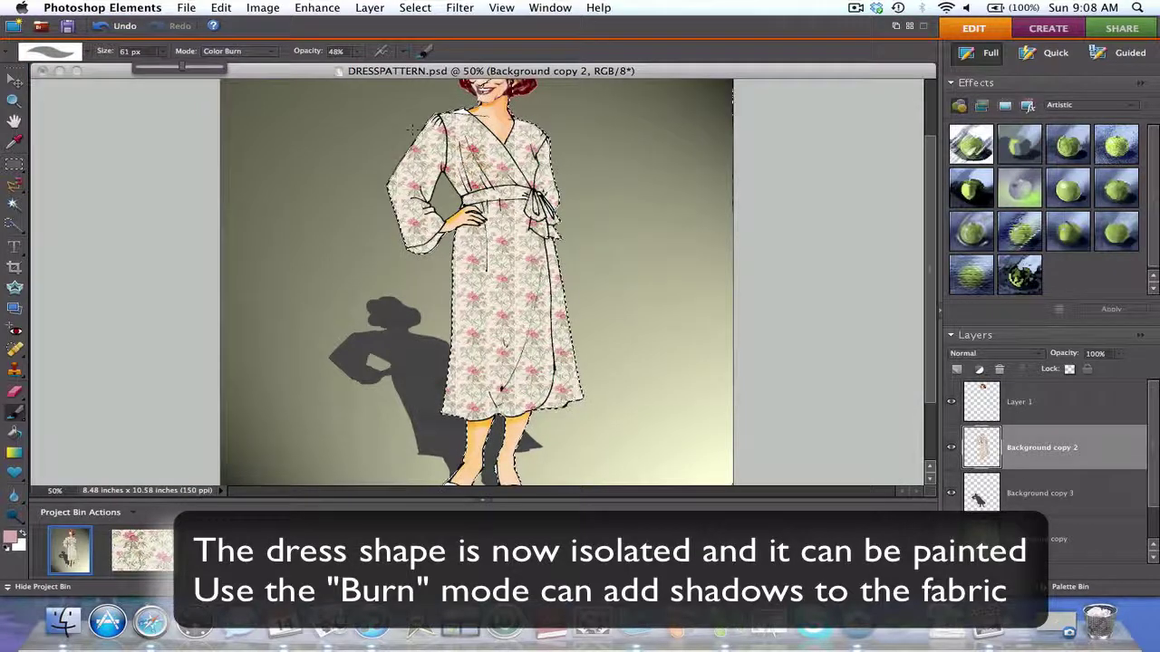
key("Return")
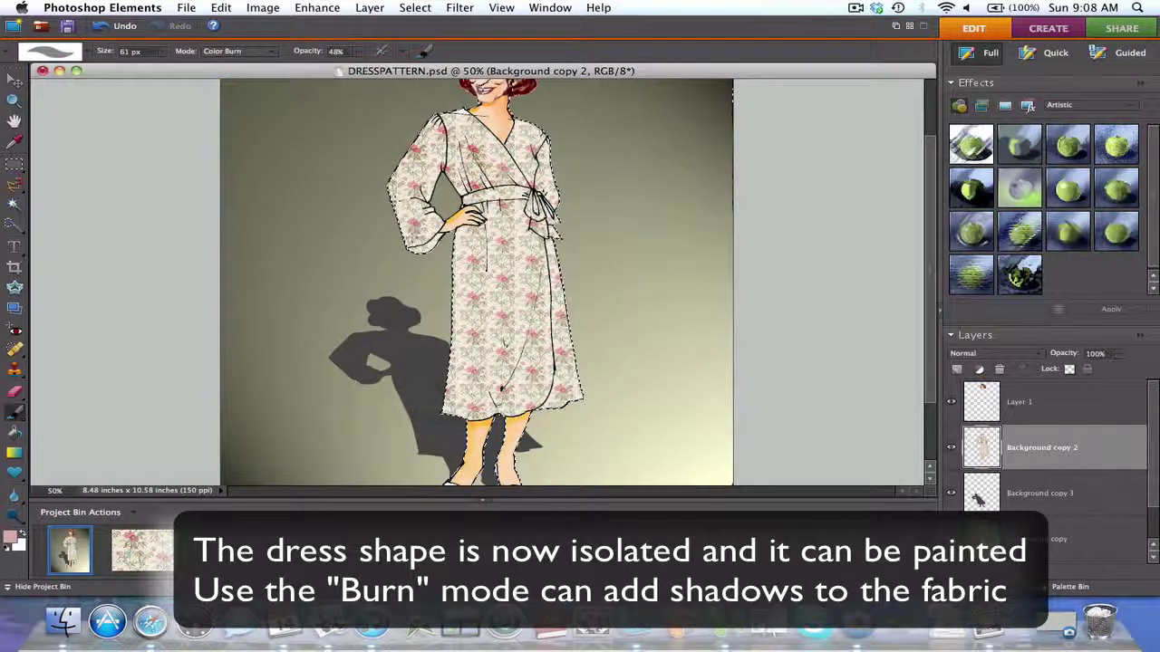
left_click(11, 537)
left_click(671, 181)
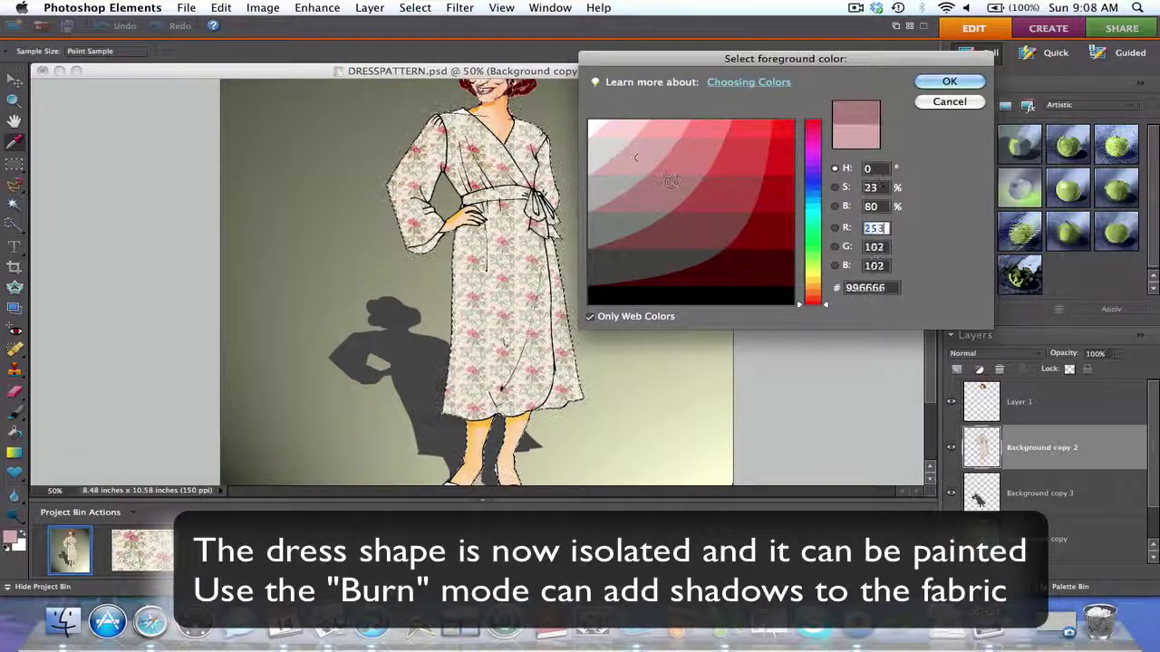
left_click(949, 81)
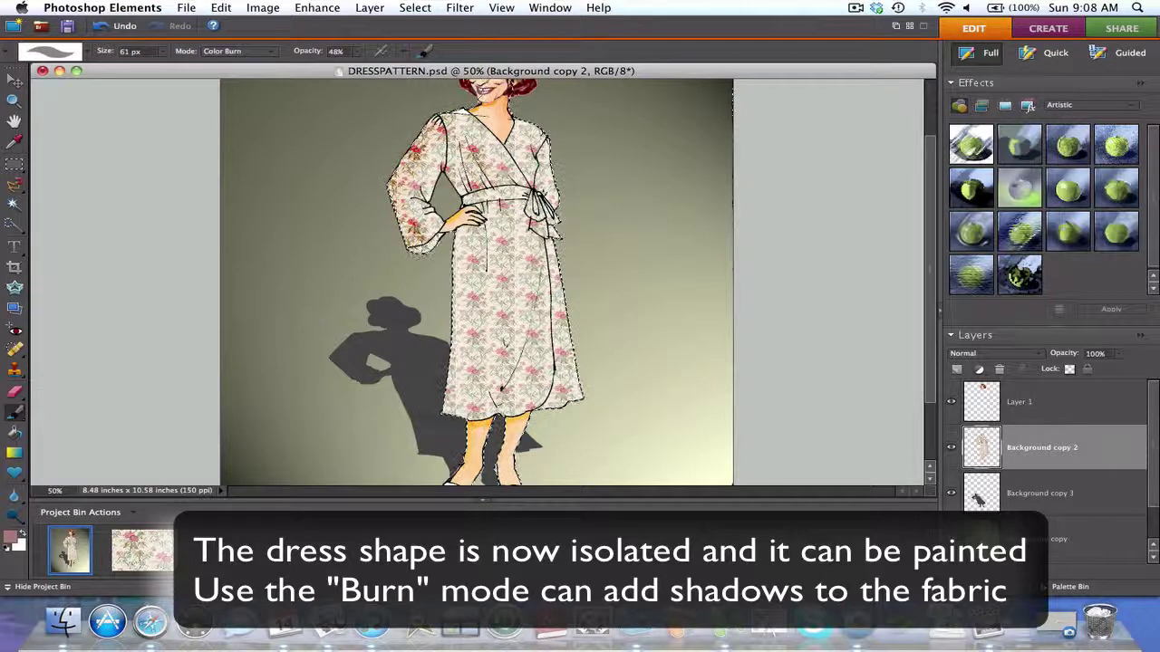
Burn shadows along the left sleeve, chest, dress front and both skirt edges.
mouse_move(412, 222)
left_mouse_down()
mouse_move(458, 185)
mouse_move(449, 167)
mouse_move(473, 199)
mouse_move(472, 234)
left_mouse_up()
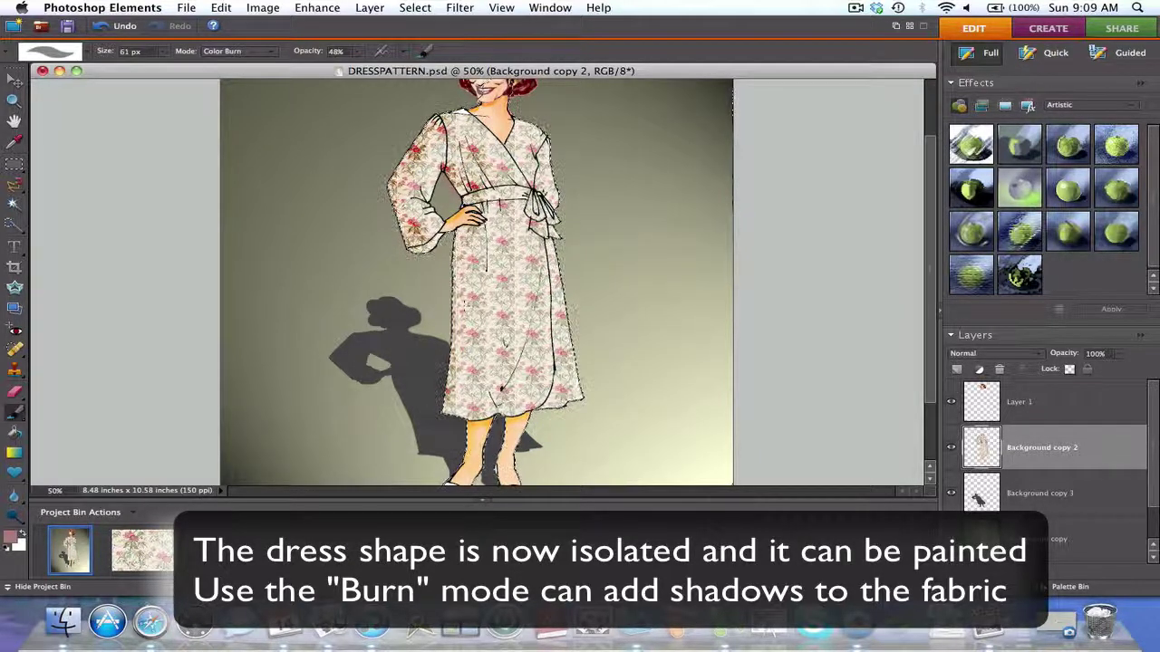
mouse_move(457, 299)
left_mouse_down()
mouse_move(530, 259)
mouse_move(479, 376)
mouse_move(533, 290)
mouse_move(525, 225)
mouse_move(484, 234)
mouse_move(507, 190)
mouse_move(460, 177)
mouse_move(489, 225)
mouse_move(471, 238)
mouse_move(469, 390)
left_mouse_up()
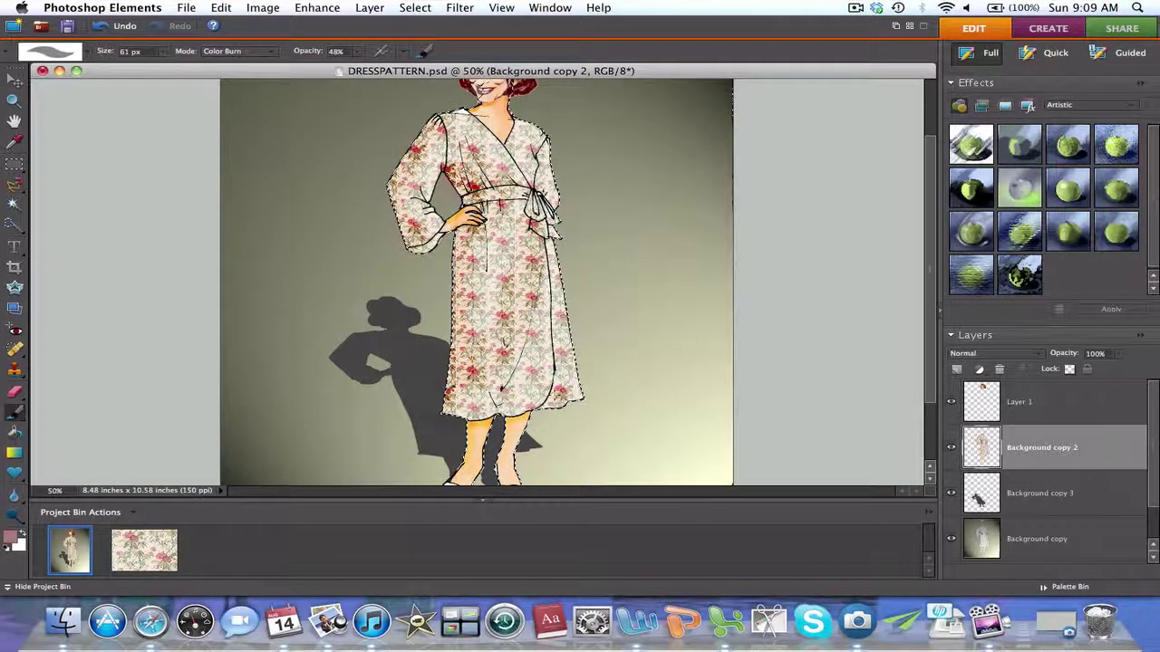
left_click_drag(562, 401, 547, 312)
left_click_drag(453, 381, 458, 236)
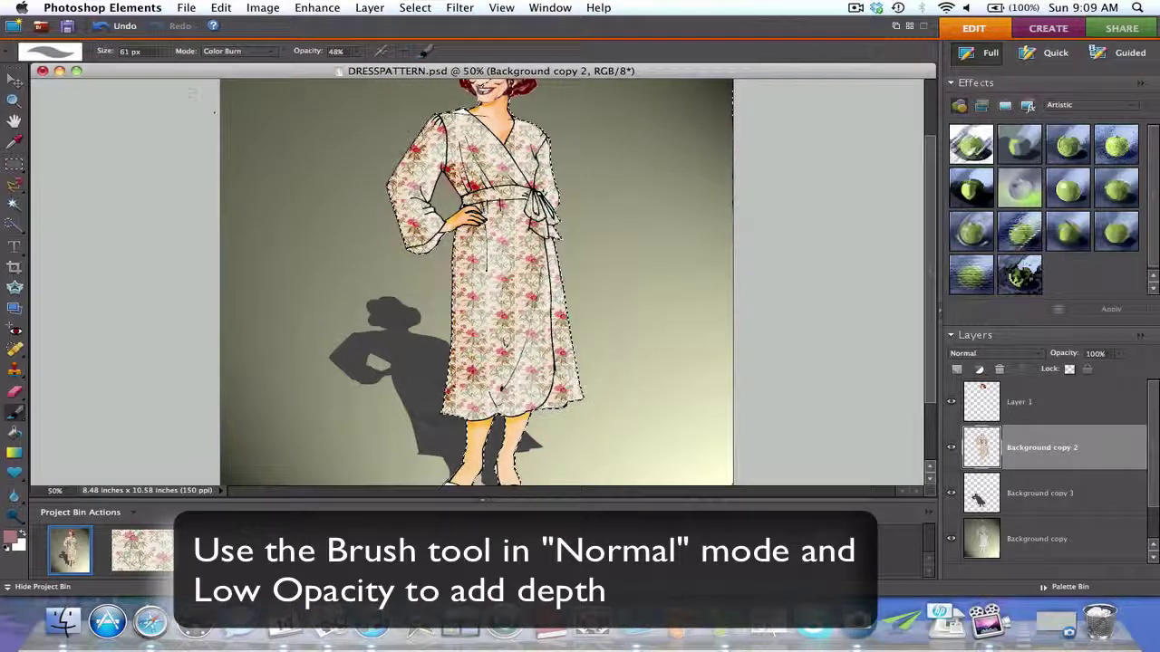
Brush soft Normal 14%-opacity strokes over the shoulder, centre and right edge, deselecting the dress.
left_click(271, 52)
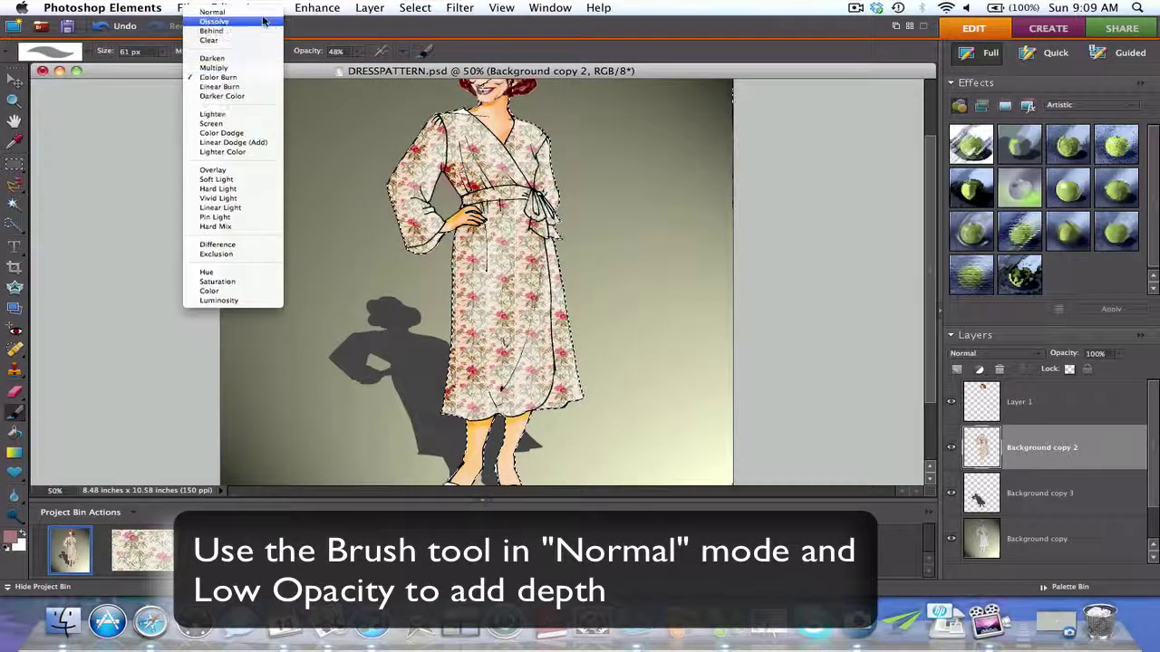
left_click(210, 12)
left_click_drag(357, 51, 326, 67)
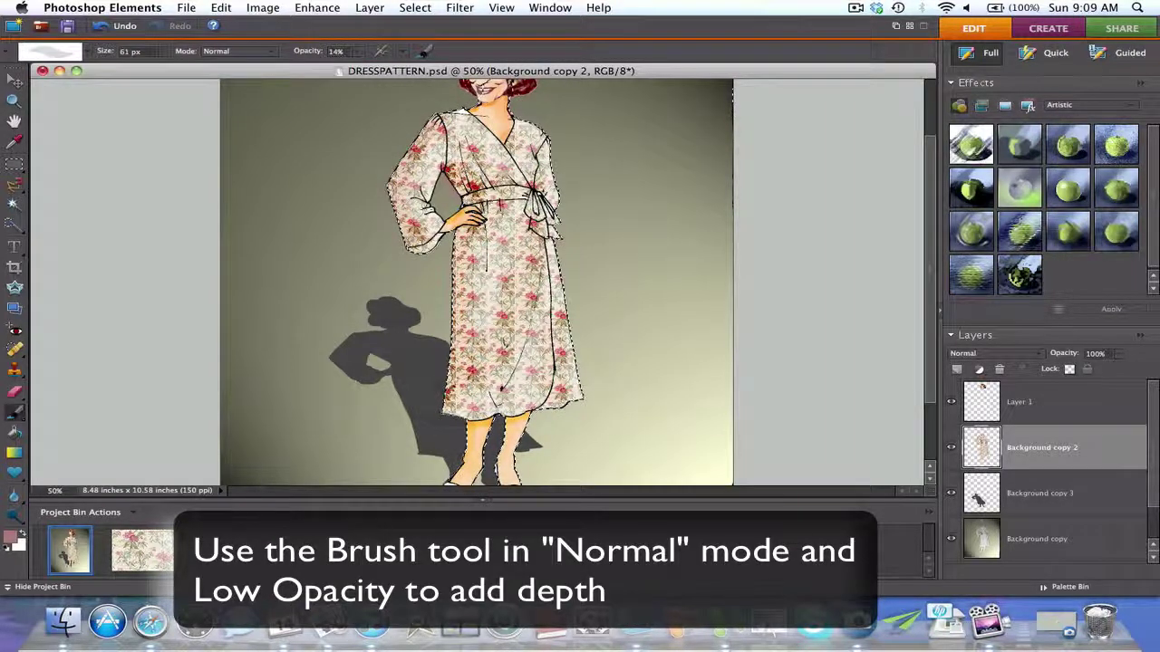
left_click_drag(451, 153, 450, 123)
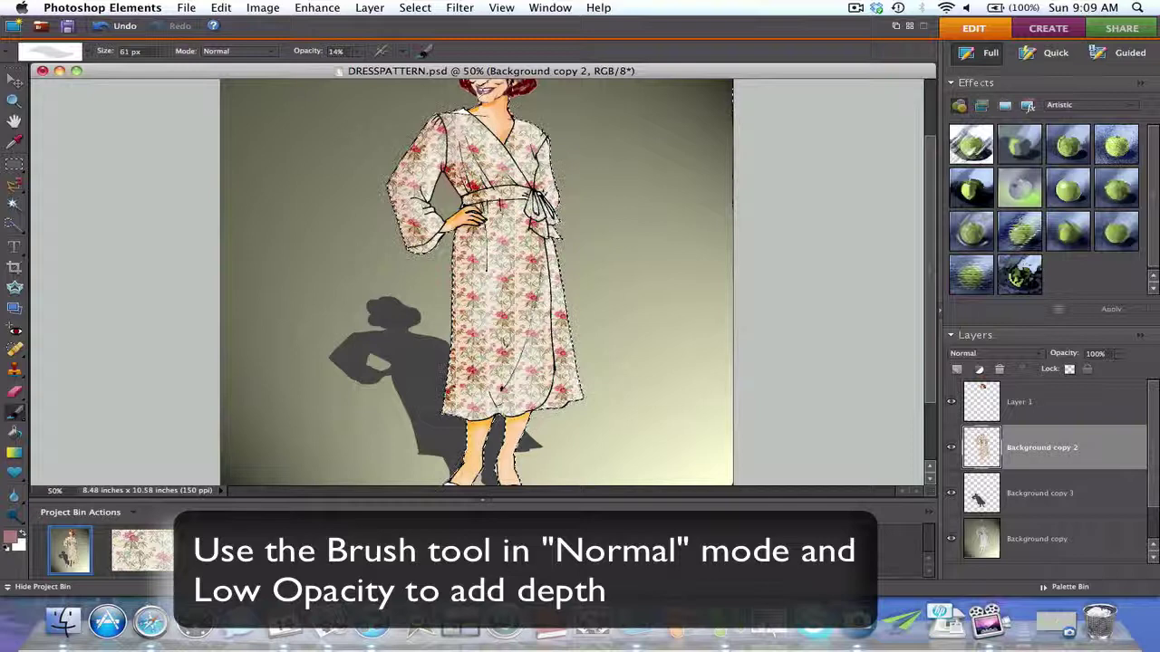
left_click_drag(485, 235, 485, 358)
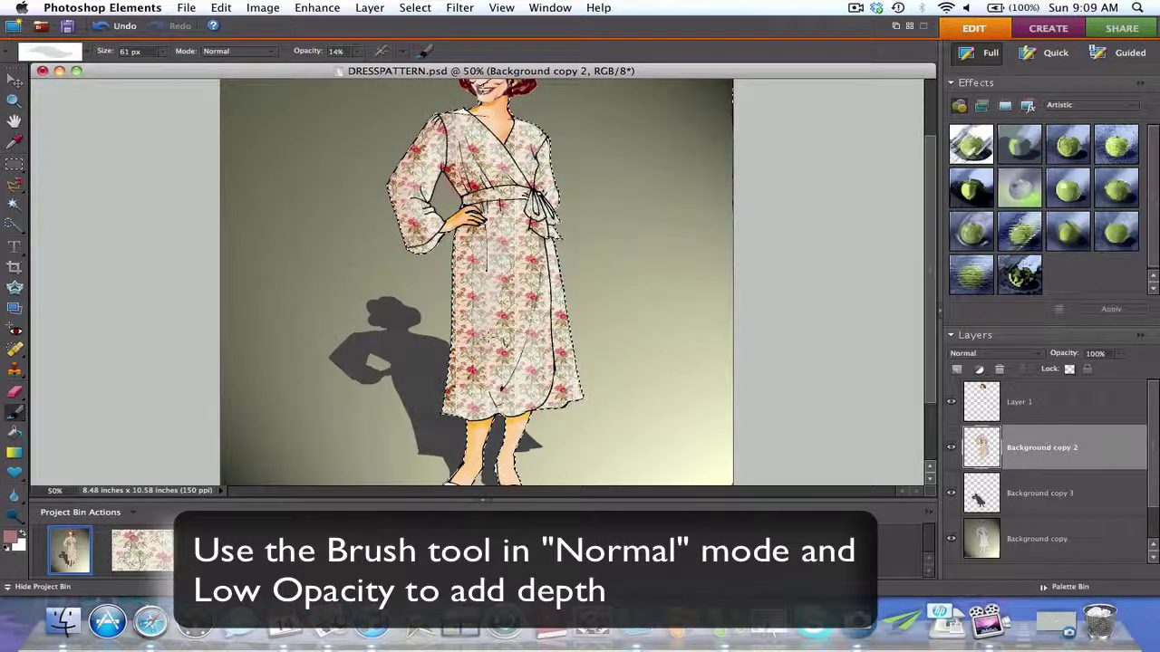
key("super+d")
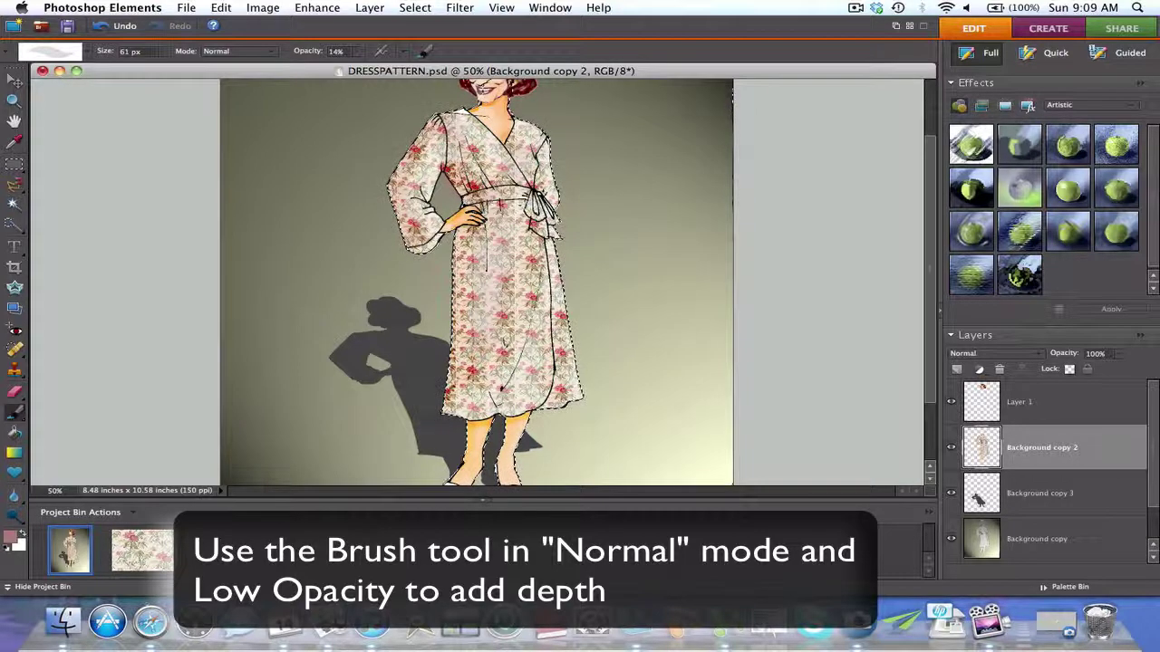
left_click_drag(543, 226, 548, 328)
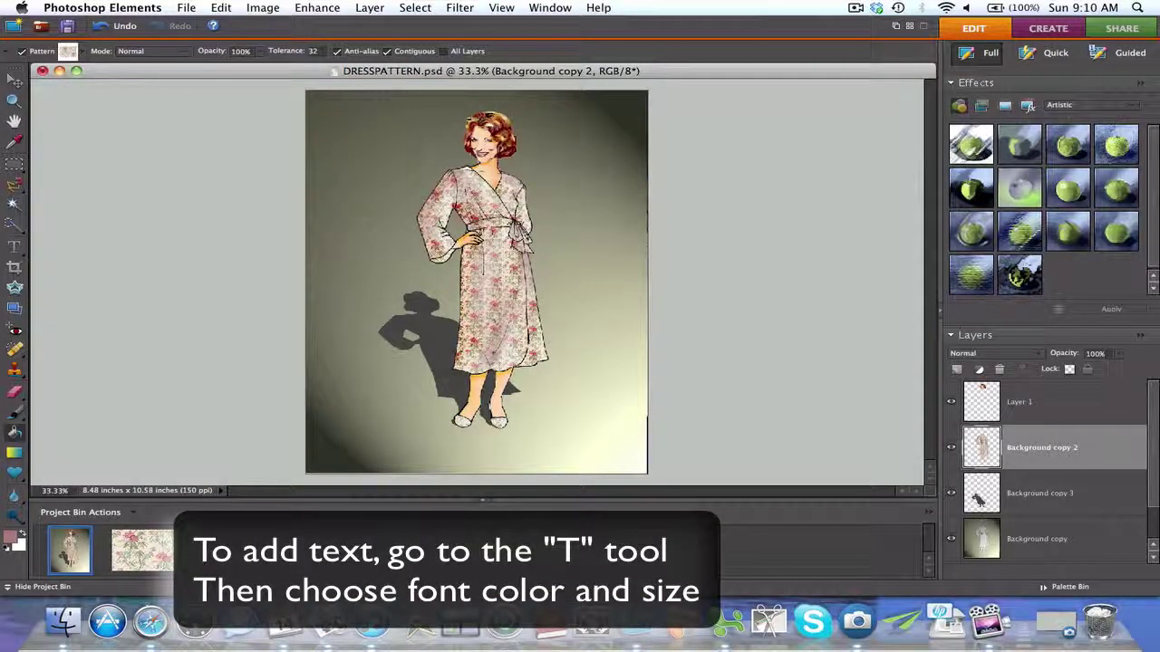
Type the caption below the figure's feet, colour it black, and commit it as its own text layer.
left_click(14, 247)
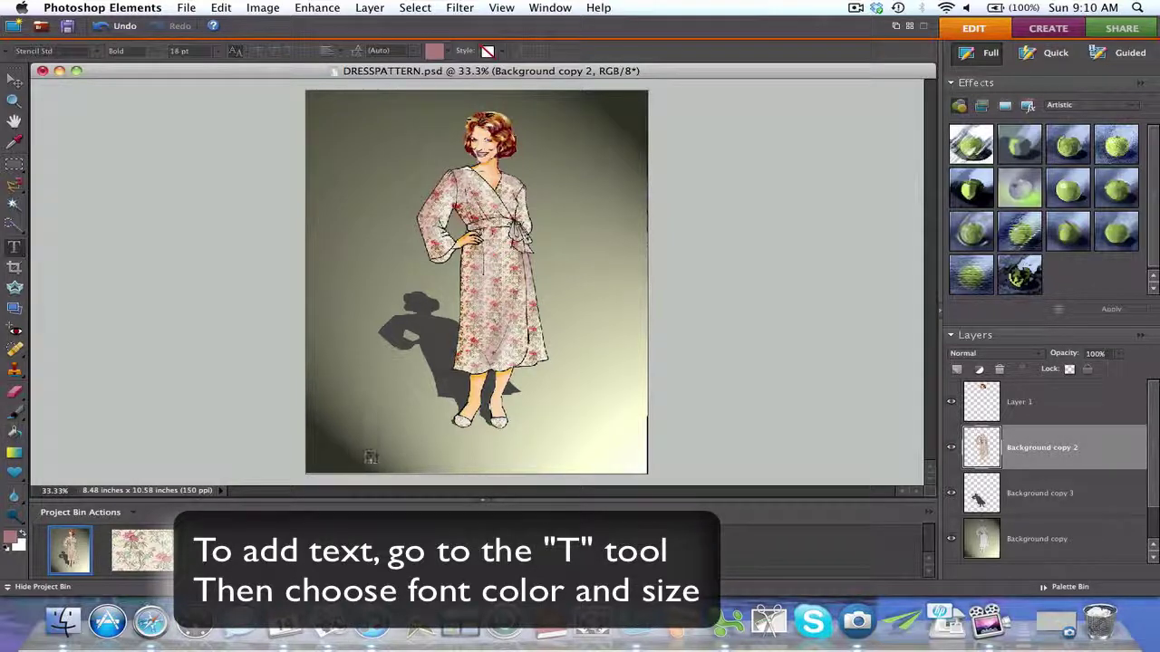
left_click(367, 444)
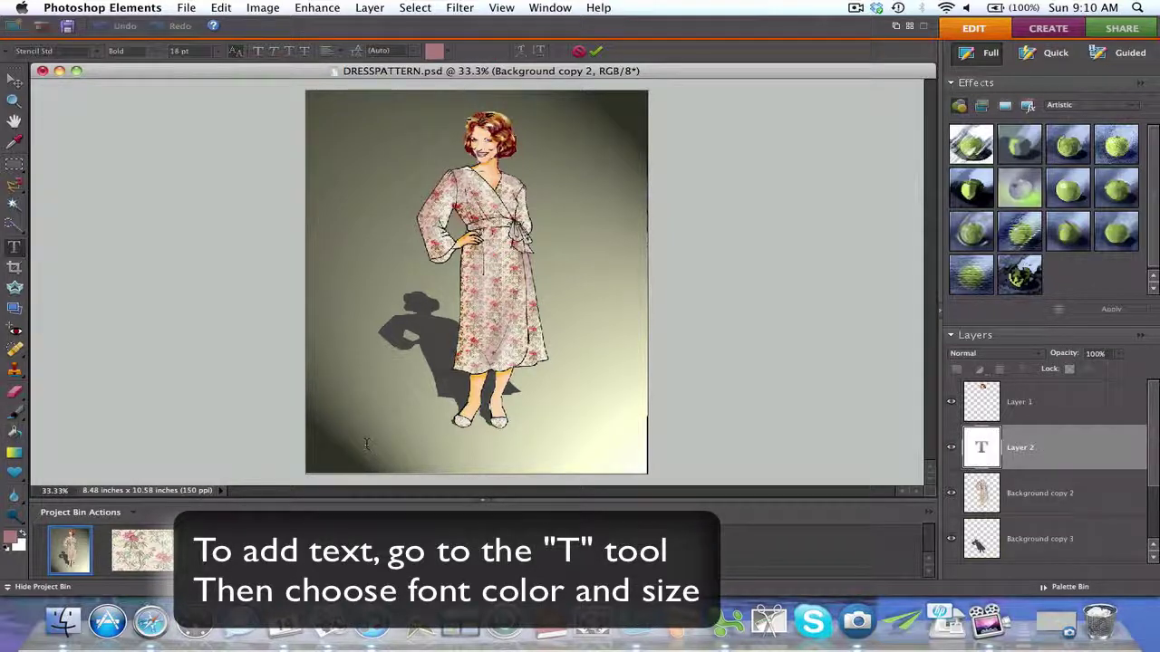
type("Lola")
type("Dress Pattern")
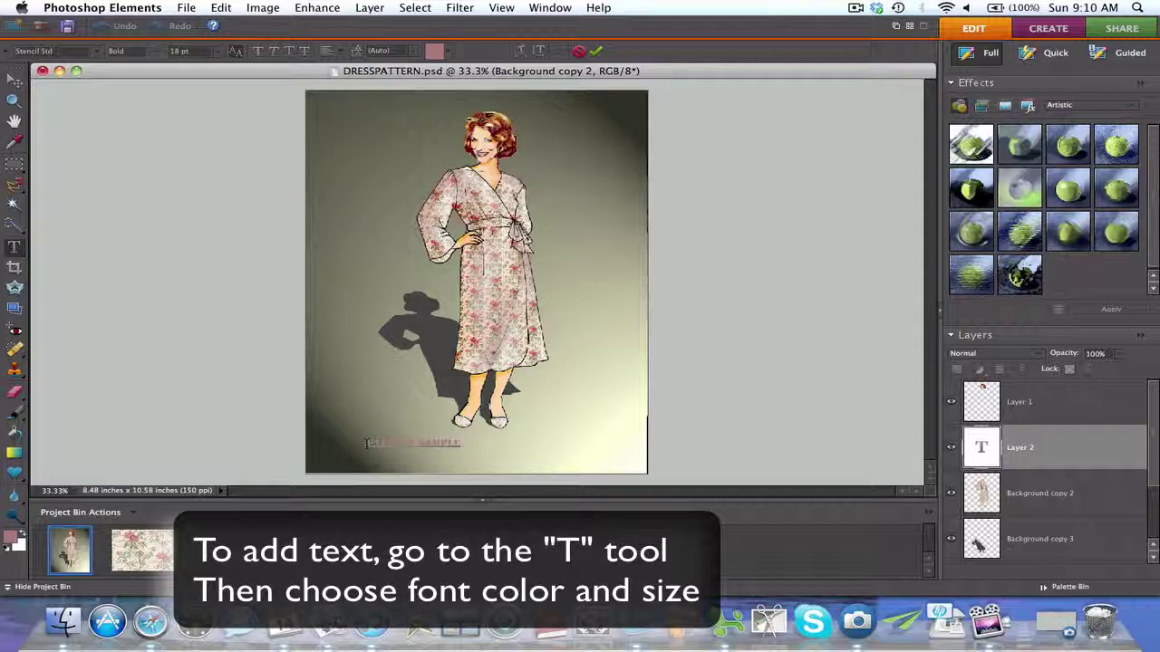
left_click_drag(367, 443, 460, 443)
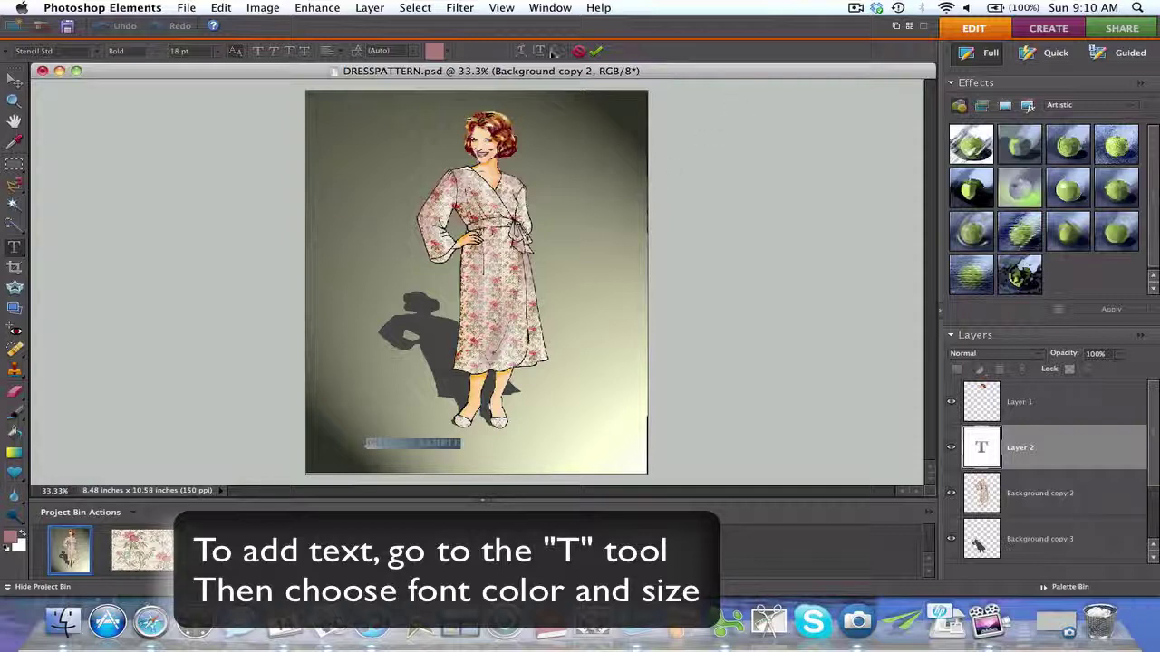
left_click(449, 51)
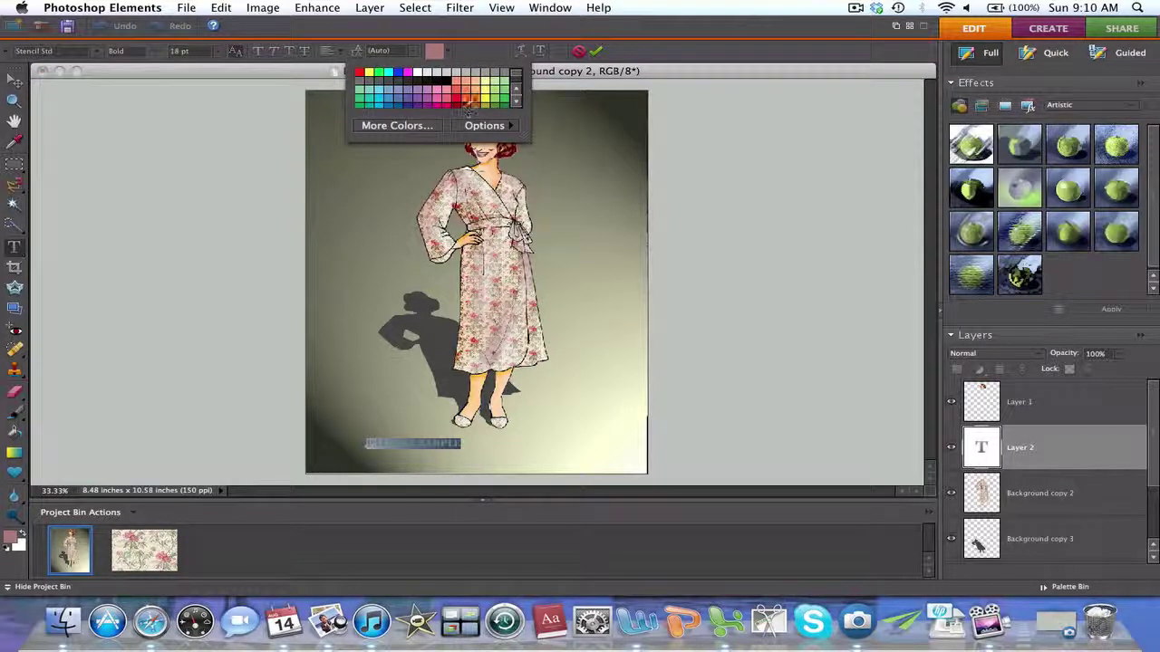
left_click(433, 81)
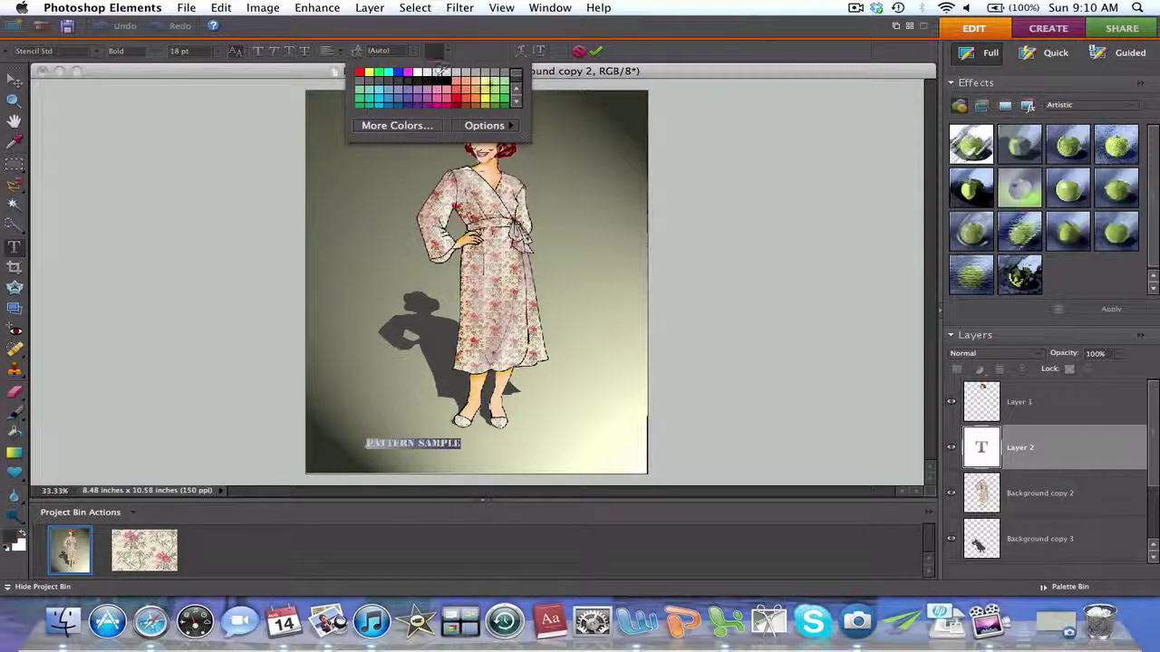
left_click(697, 130)
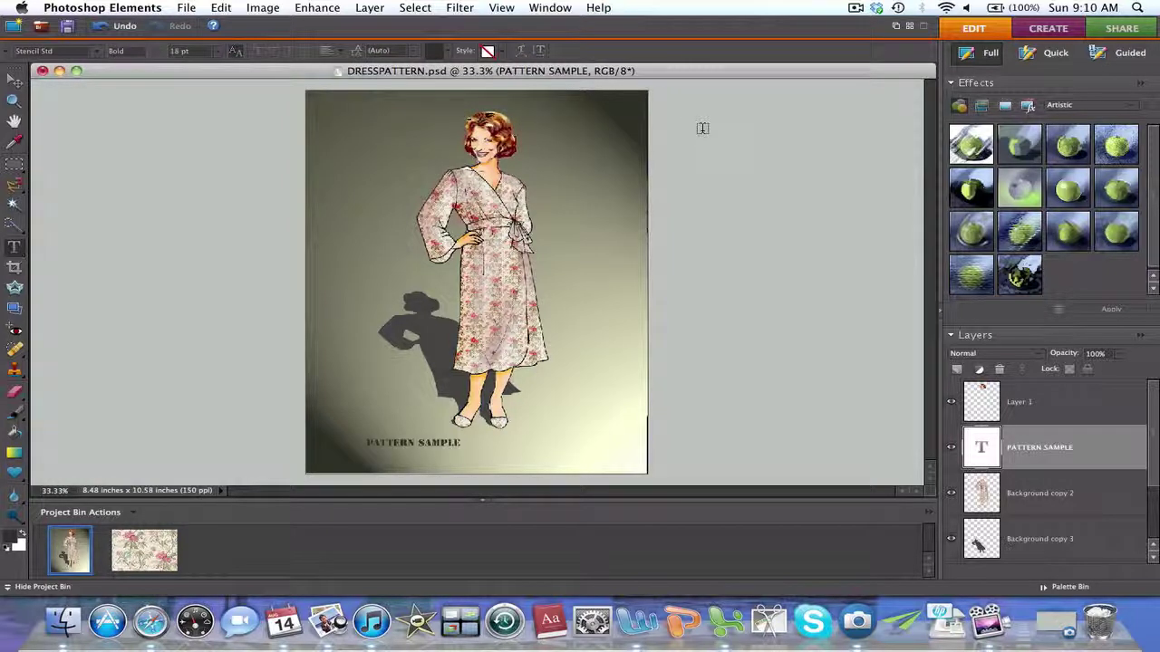